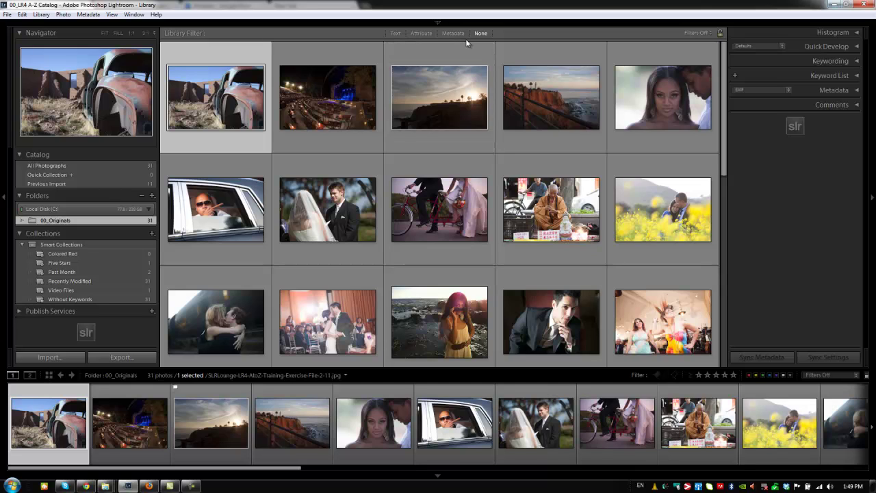
# Turn on the text filter in the Library Filter and look through its searchable field options.
pyautogui.click(393, 32)
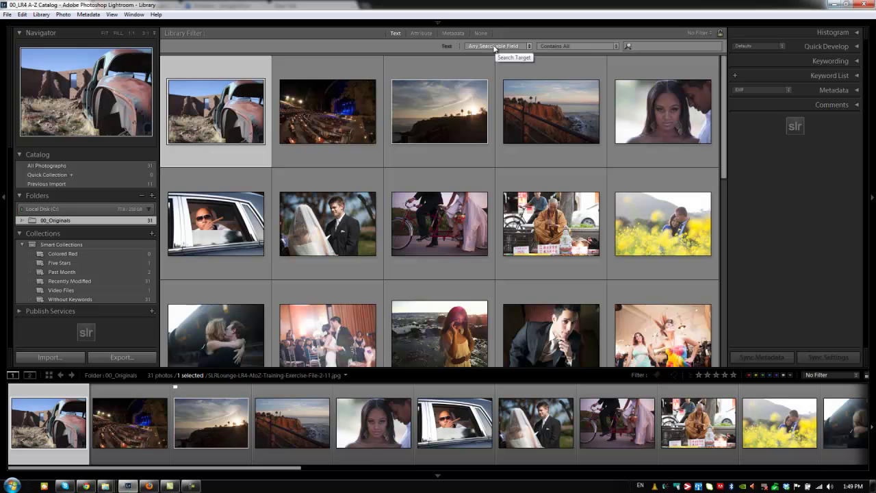
pyautogui.click(523, 47)
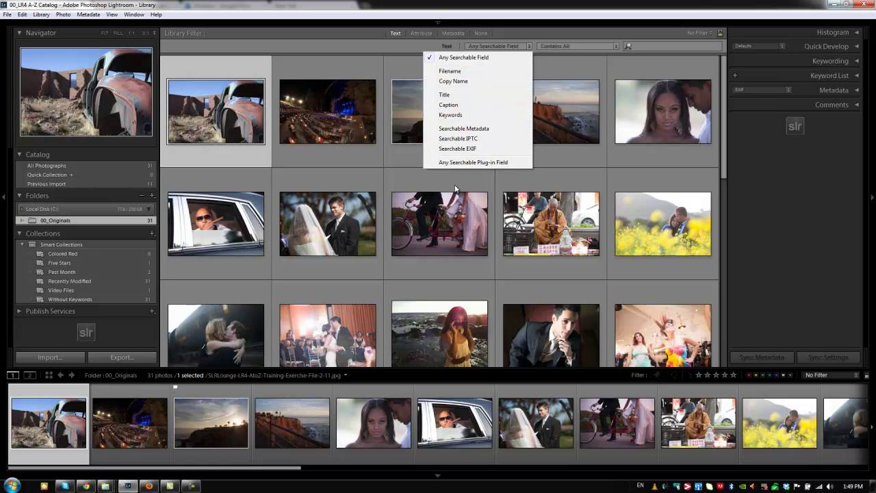
pyautogui.click(575, 111)
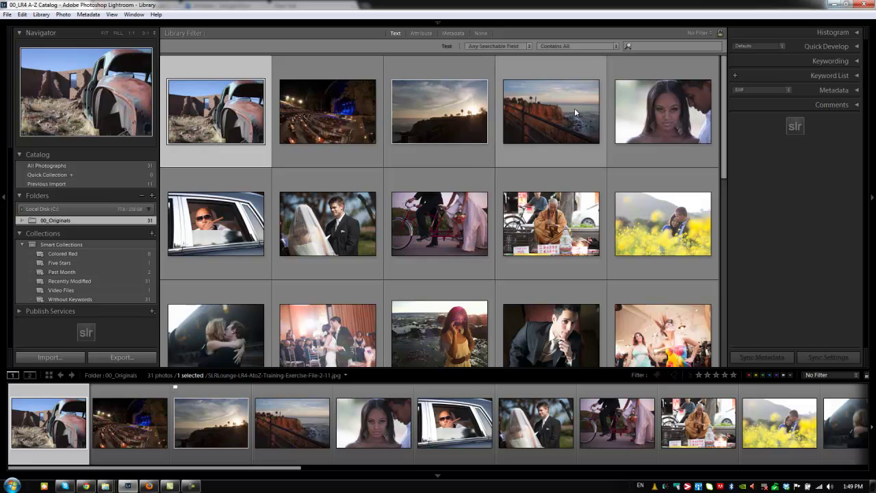
# Add the keyword "Landscape" to the photo of the coastal cliff with the fence.
pyautogui.click(574, 108)
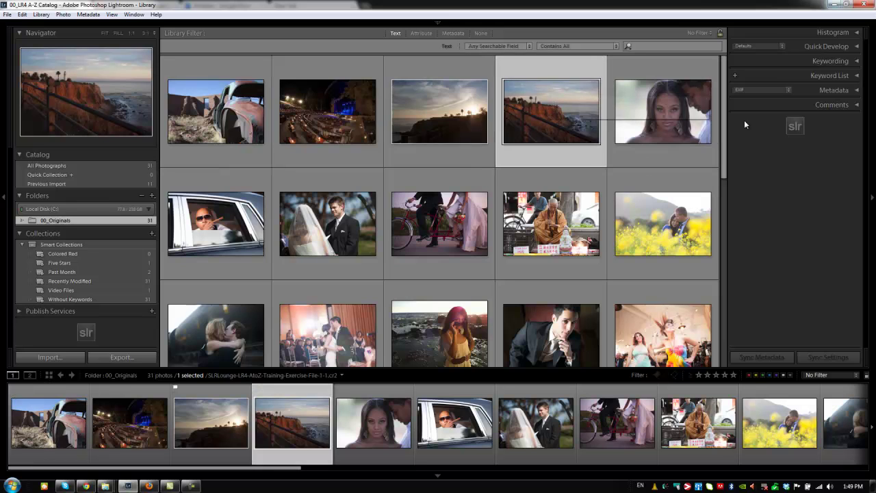
pyautogui.click(835, 63)
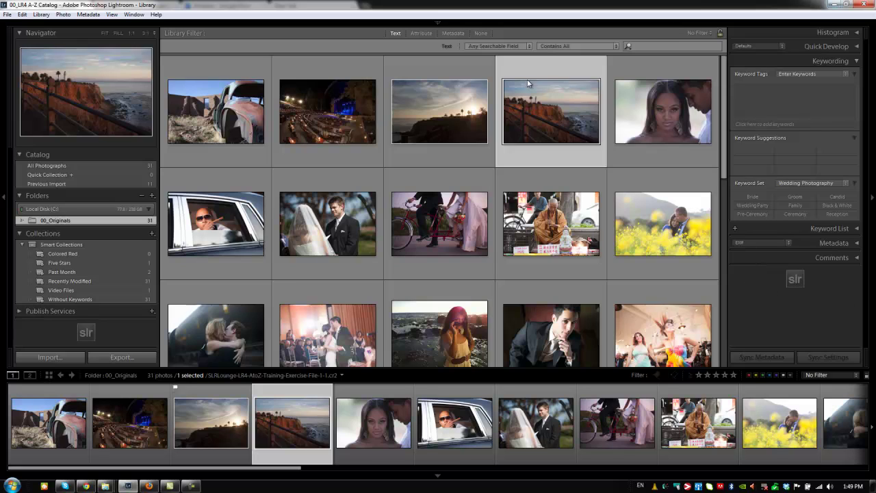
pyautogui.click(783, 95)
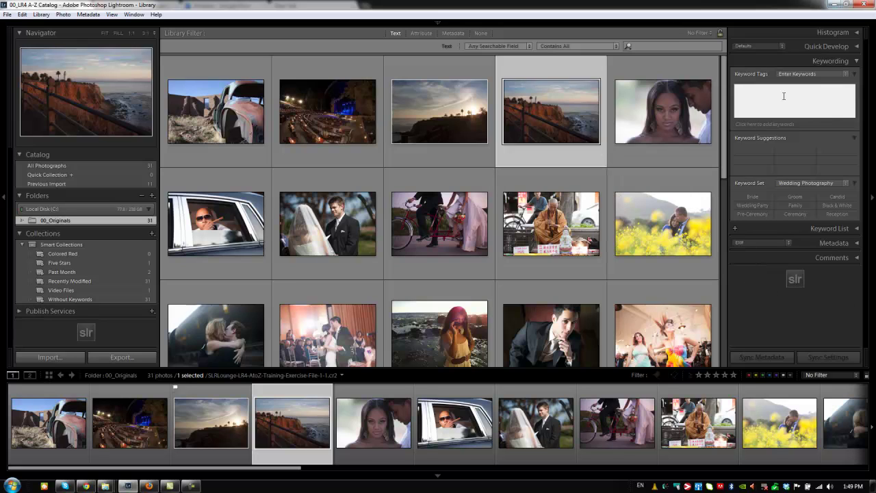
pyautogui.write('Landscape')
pyautogui.press('Return')
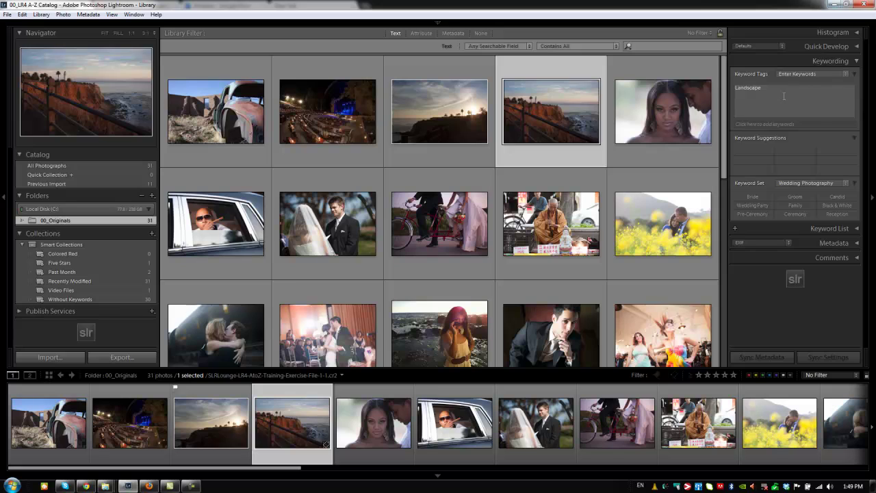
# Add the keyword "palos verdes" to the photo of the sun over the silhouetted headland.
pyautogui.click(442, 130)
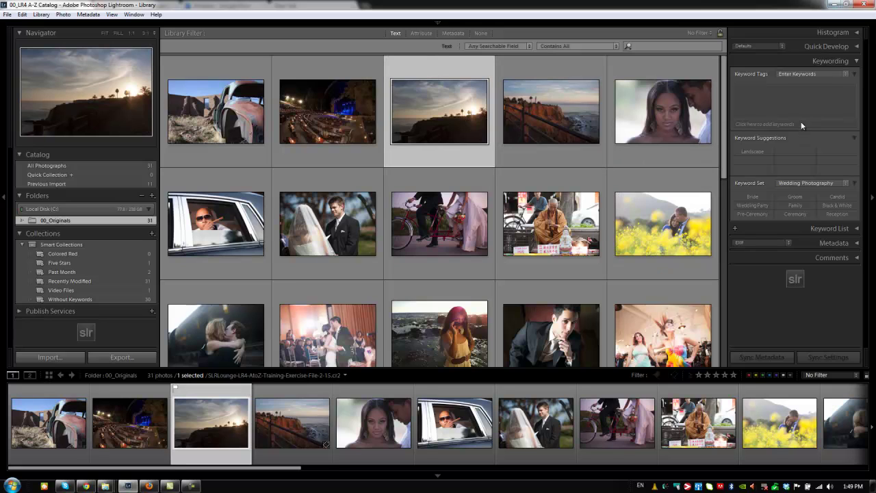
pyautogui.click(791, 97)
pyautogui.write('palos verdes')
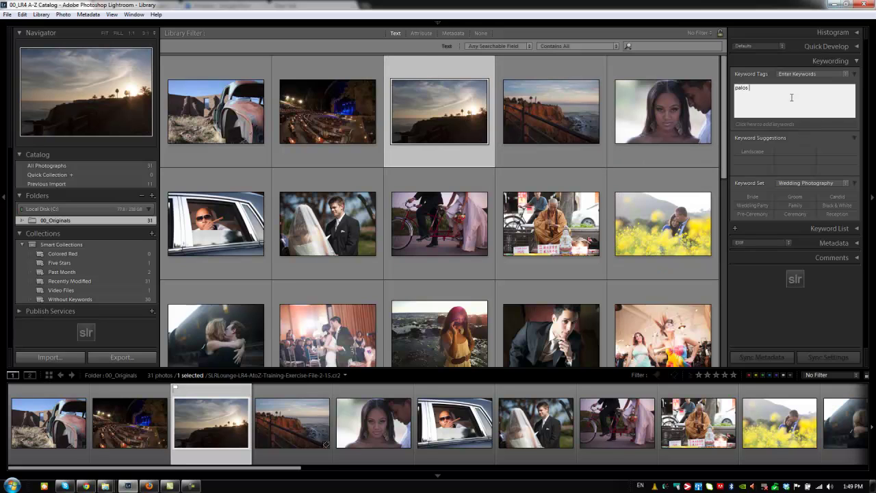
pyautogui.press('Return')
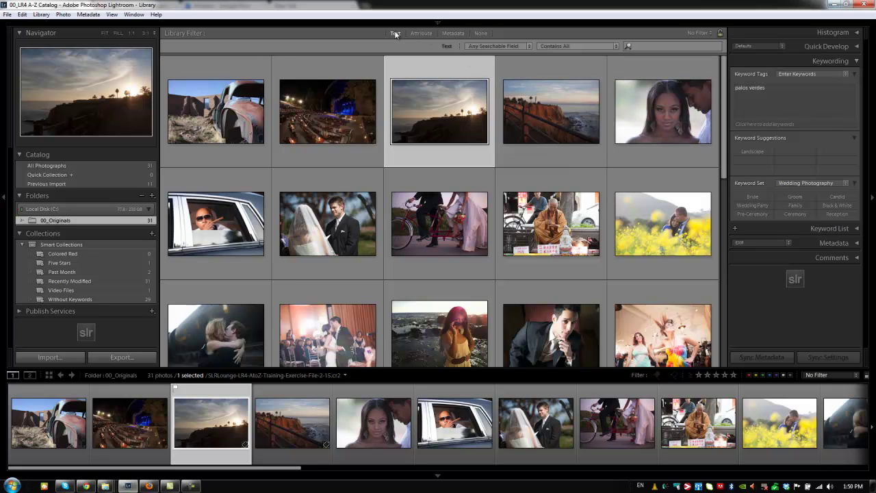
# Filter the photos by text where Any Searchable Field Contains All of "palos verdes".
pyautogui.click(493, 46)
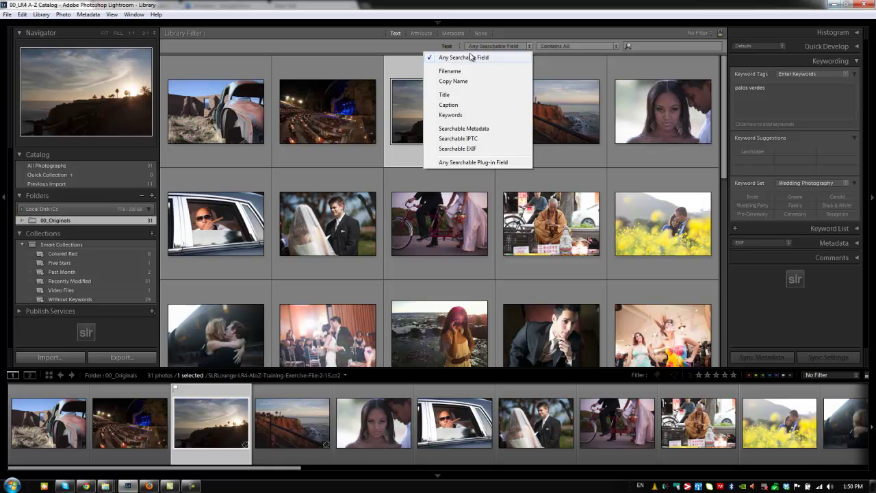
pyautogui.click(566, 46)
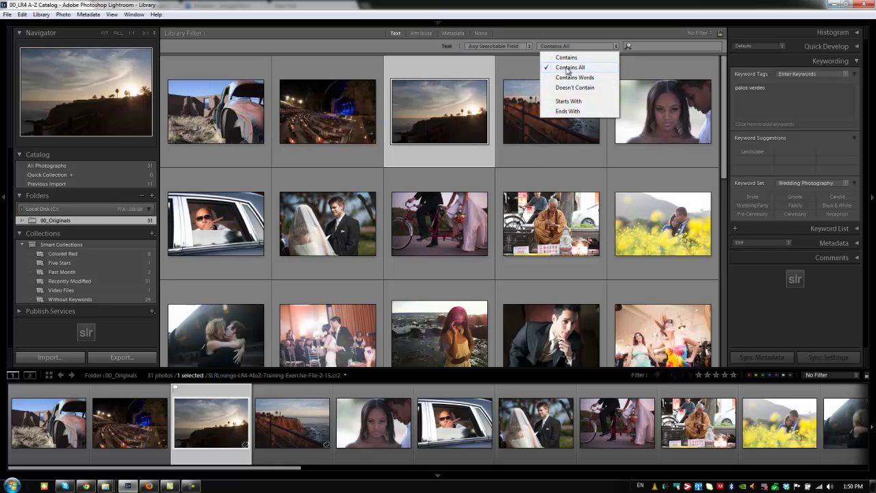
pyautogui.click(572, 68)
pyautogui.click(654, 48)
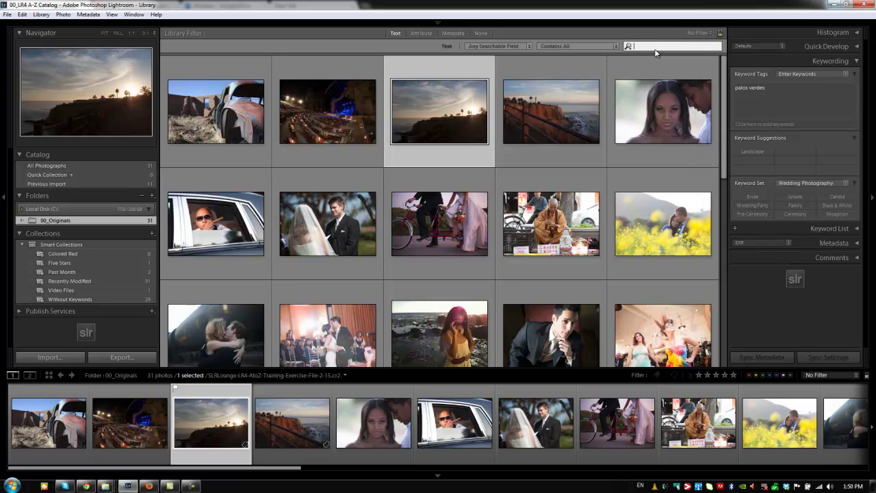
pyautogui.write('palos verdes')
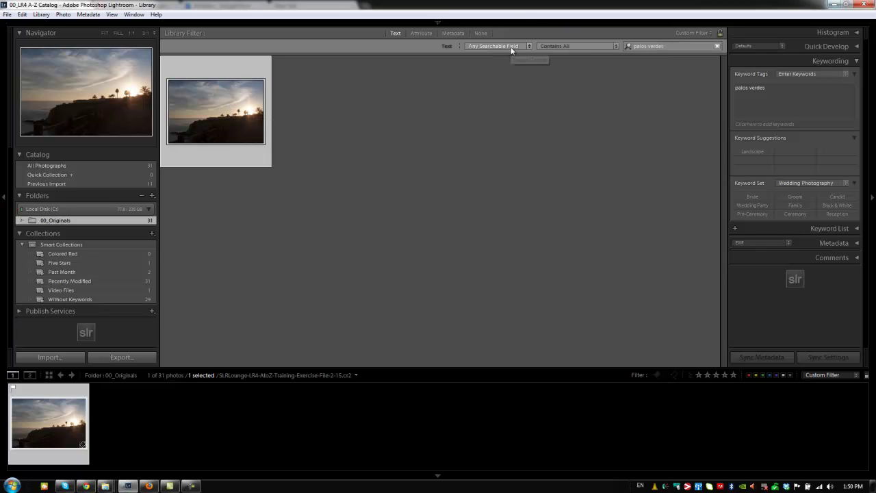
# Replace the filter's search text with "landscape".
pyautogui.click(651, 47)
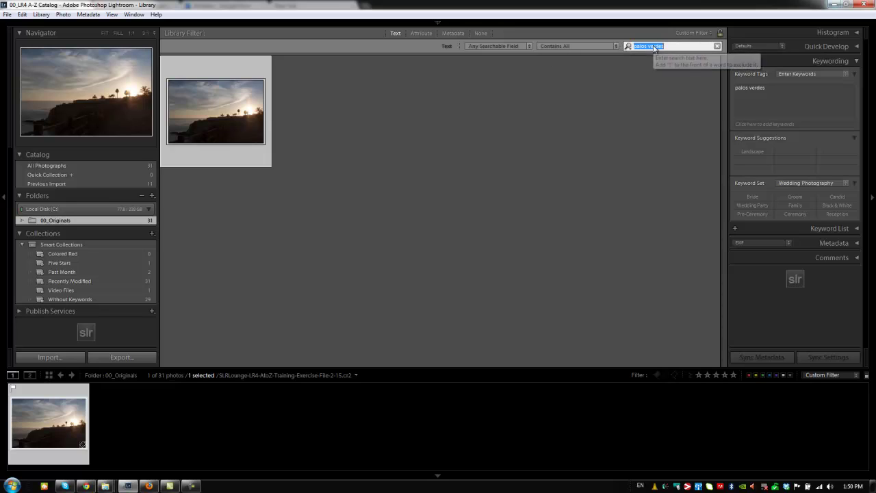
pyautogui.write('landscape')
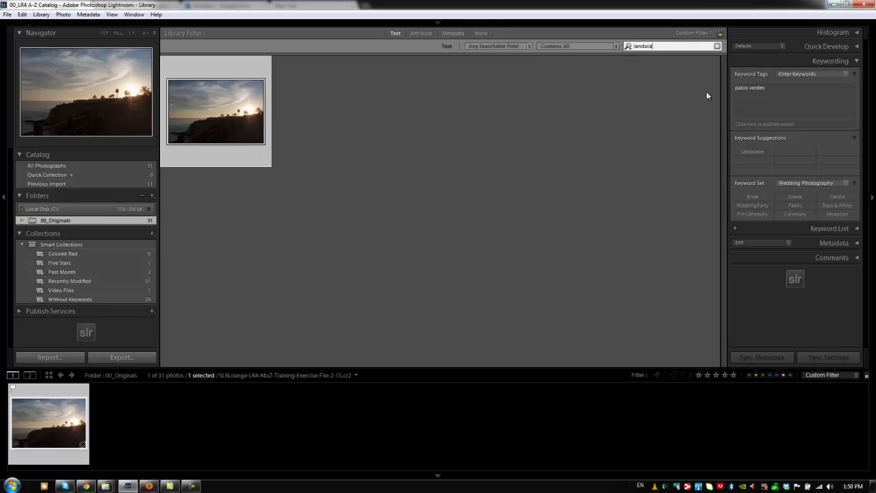
pyautogui.press('Return')
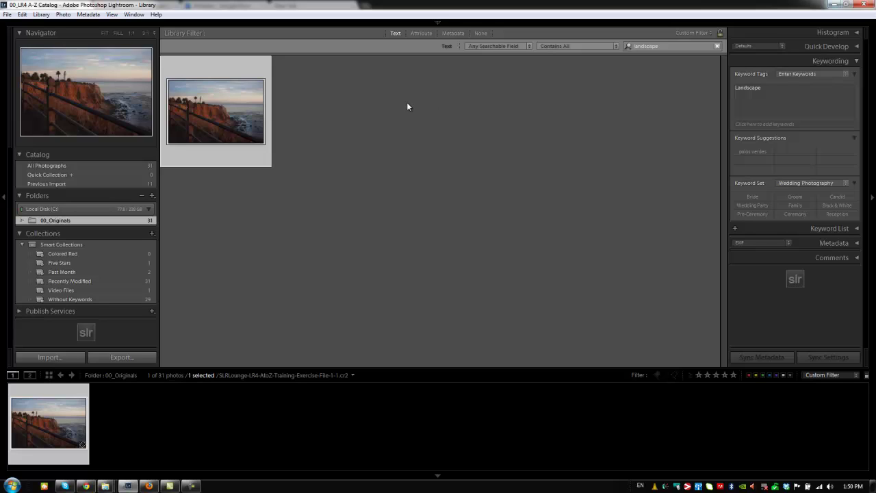
# Search the photos for the file name fragment "2-11" with the text filter.
pyautogui.click(652, 47)
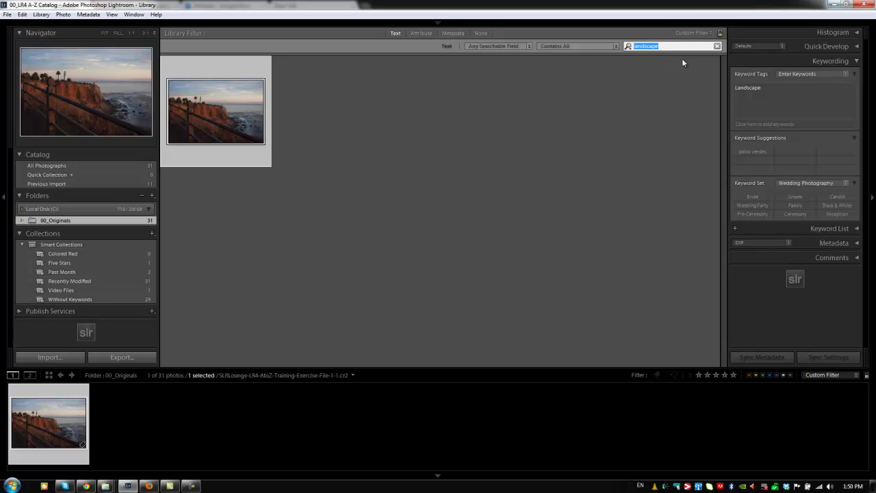
pyautogui.write('2')
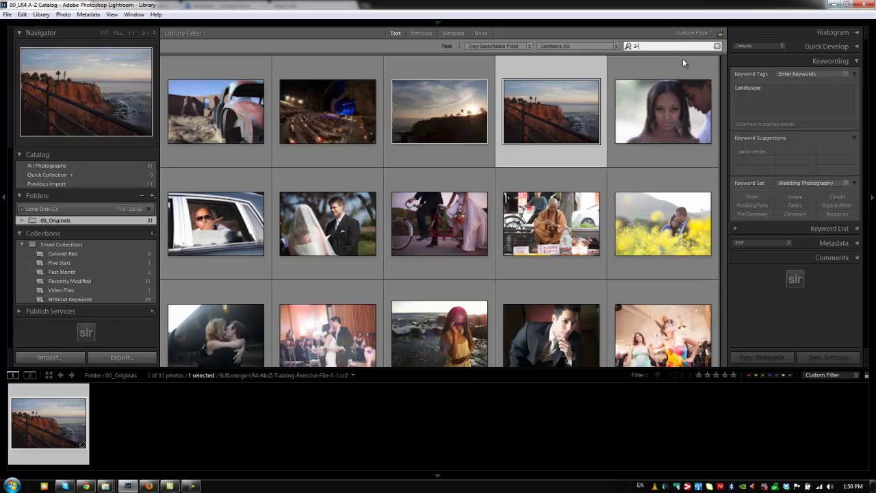
pyautogui.write('-1')
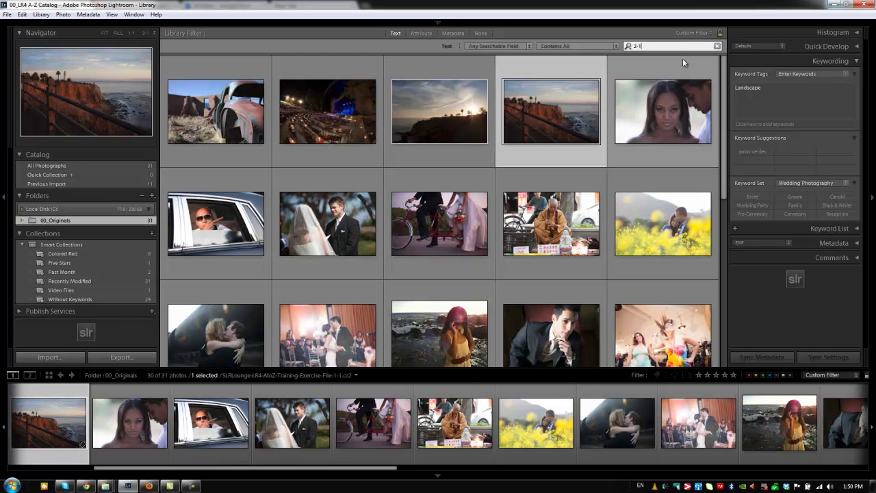
pyautogui.write('1')
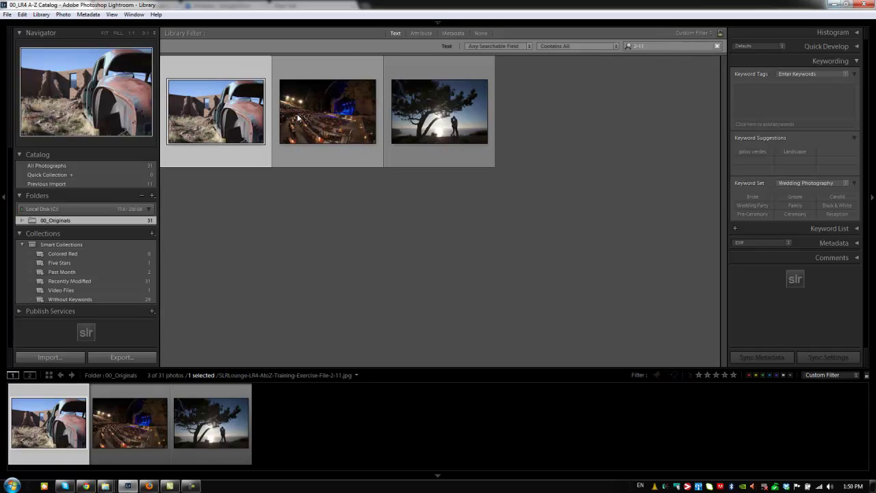
pyautogui.click(647, 48)
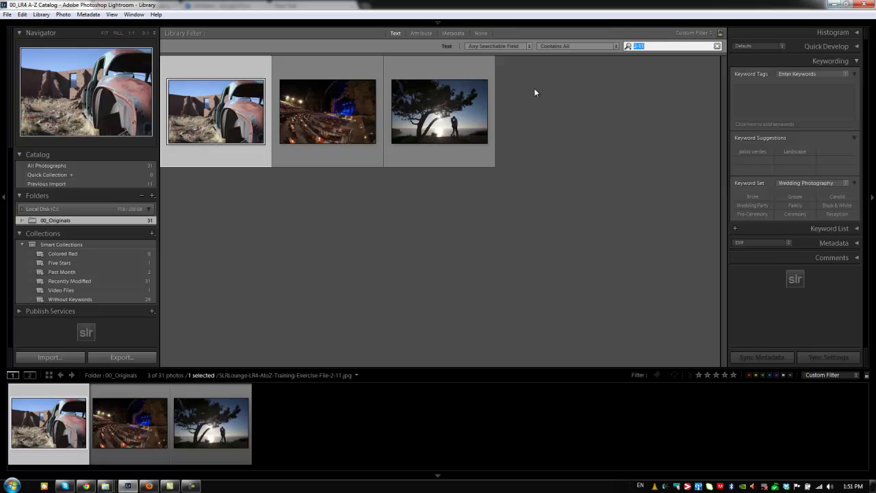
# Turn on the attribute filter for flagged photos only and switch off the text filter.
pyautogui.click(421, 33)
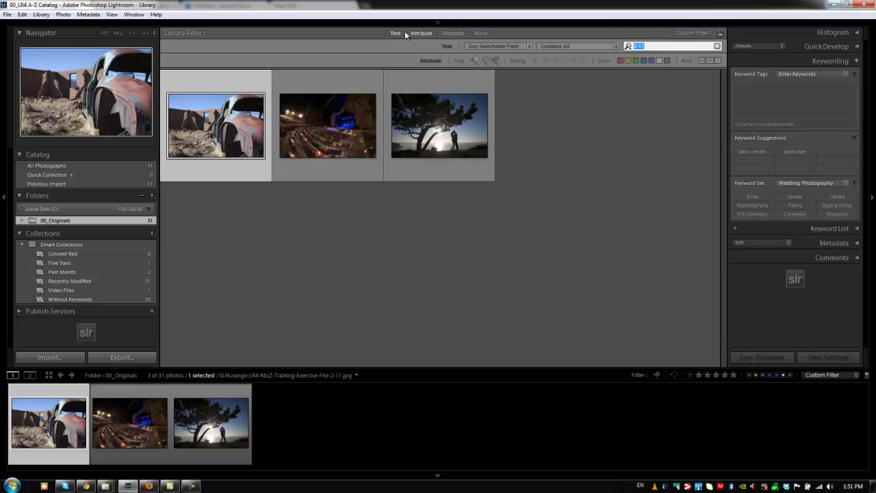
pyautogui.click(477, 60)
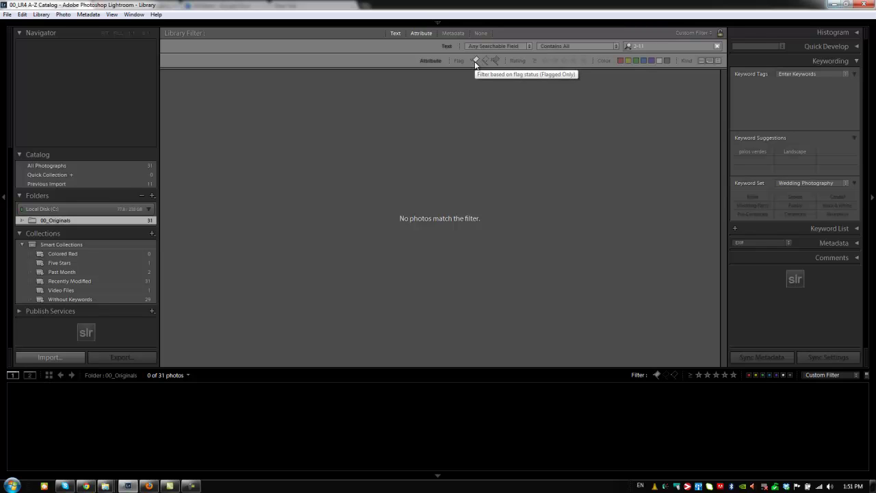
pyautogui.click(393, 33)
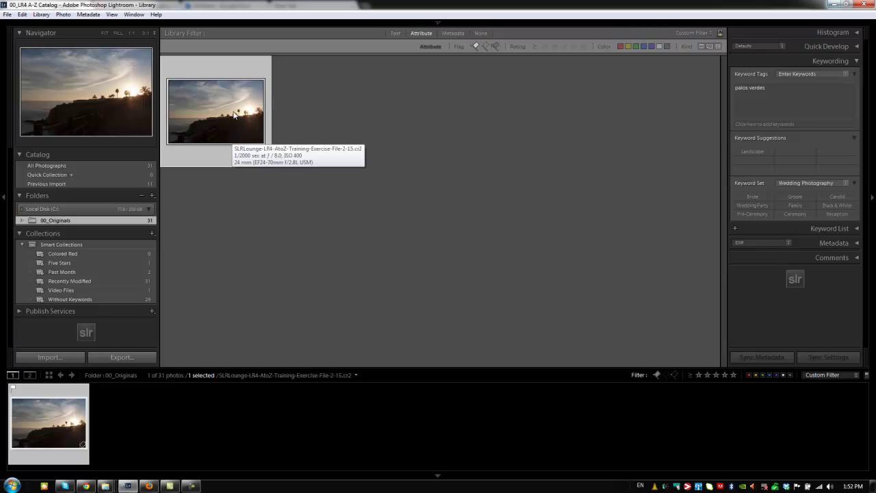
# Replace the flag filter with a rating filter of three stars and higher, and review the rating comparison options.
pyautogui.click(476, 46)
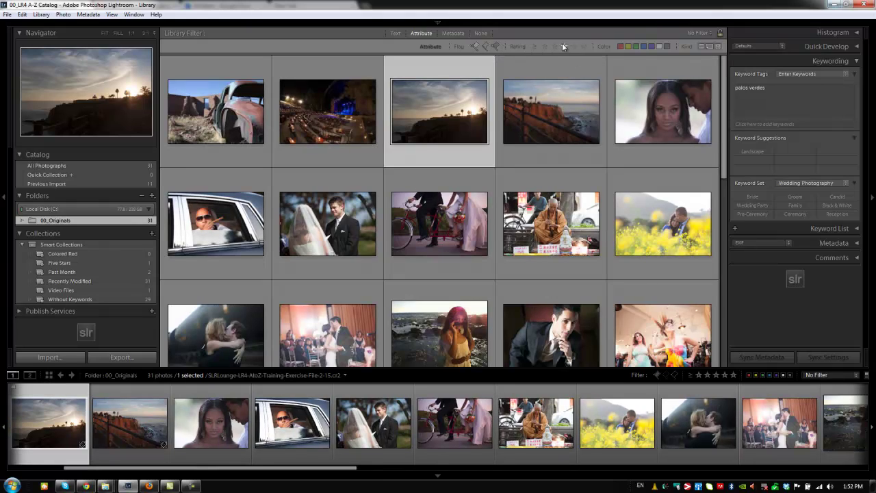
pyautogui.click(564, 46)
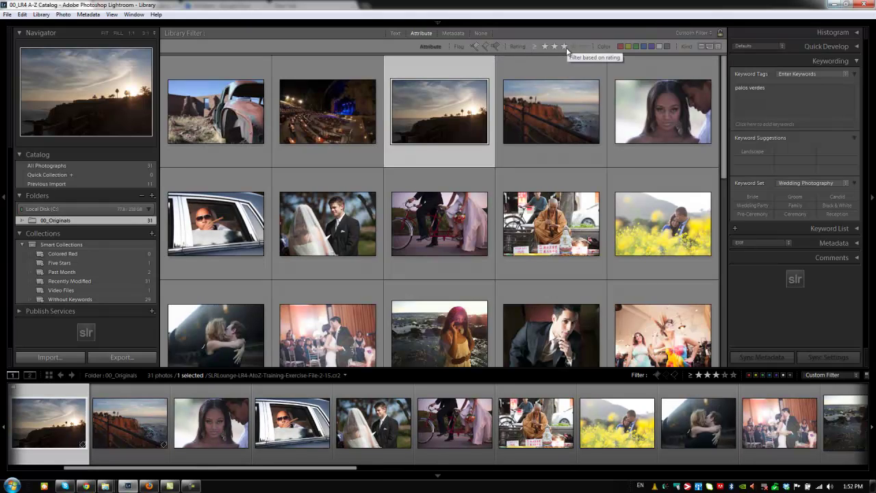
pyautogui.click(535, 46)
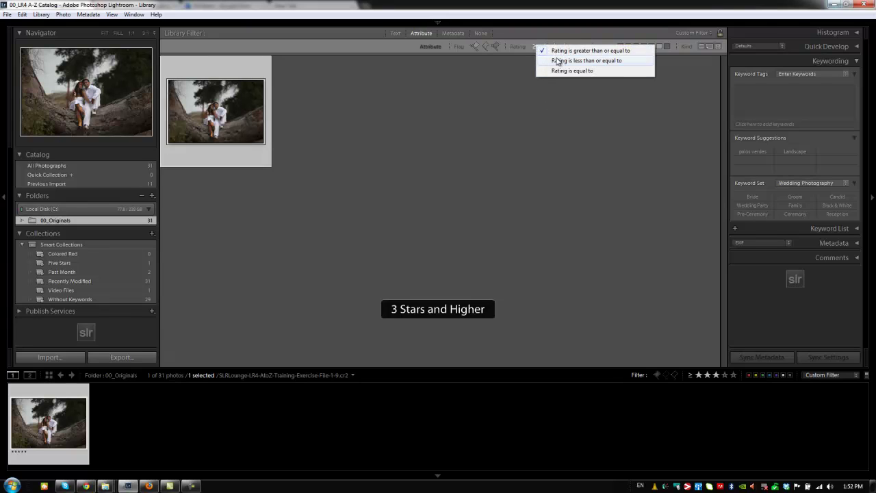
pyautogui.click(546, 91)
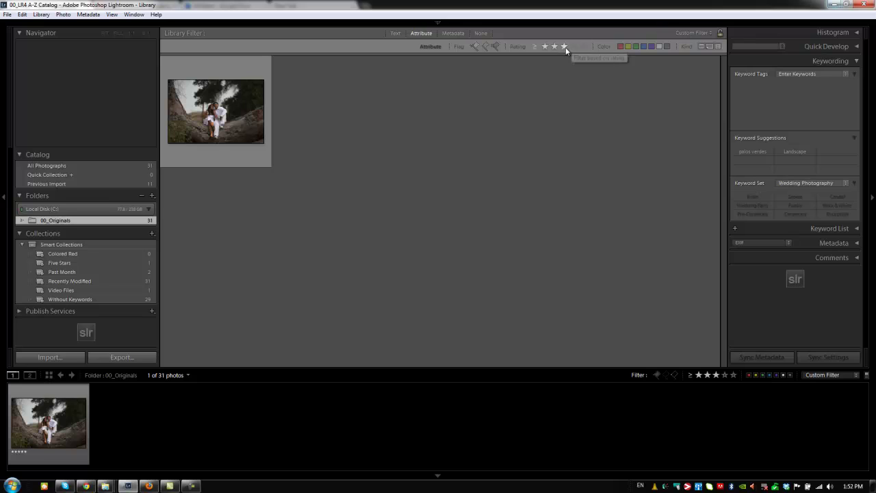
# Clear the star rating filter, and briefly switch the red color label filter on and off.
pyautogui.click(567, 46)
pyautogui.click(568, 49)
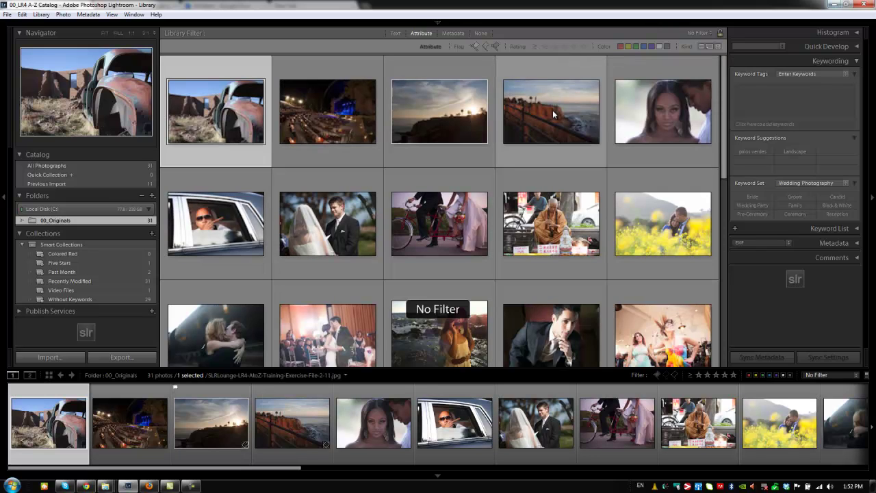
pyautogui.click(621, 47)
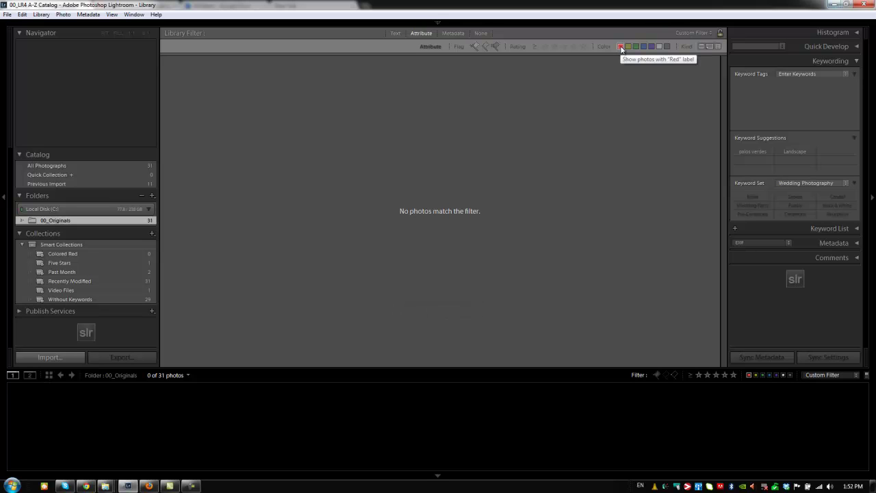
pyautogui.click(621, 47)
# Assign the red color label to the tandem bicycle wedding photo and the party dancing photo.
pyautogui.click(439, 223)
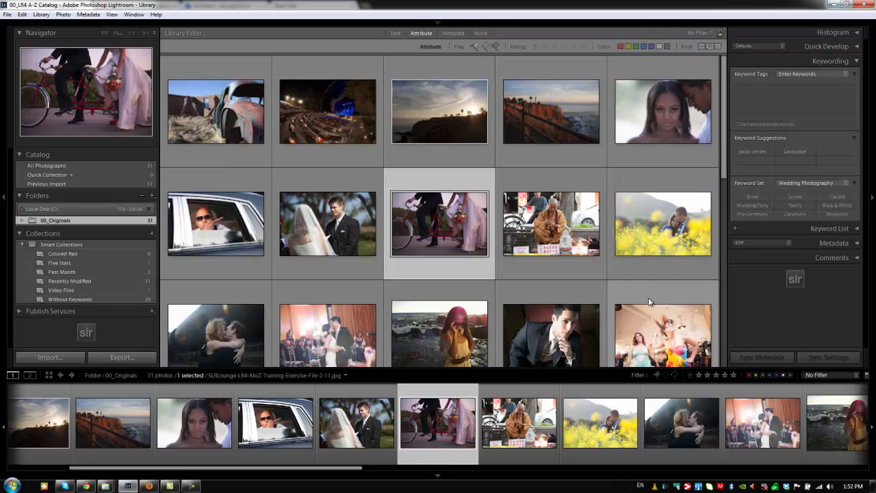
pyautogui.keyDown('ctrl'); pyautogui.click(649, 301); pyautogui.keyUp('ctrl')
pyautogui.press('6')
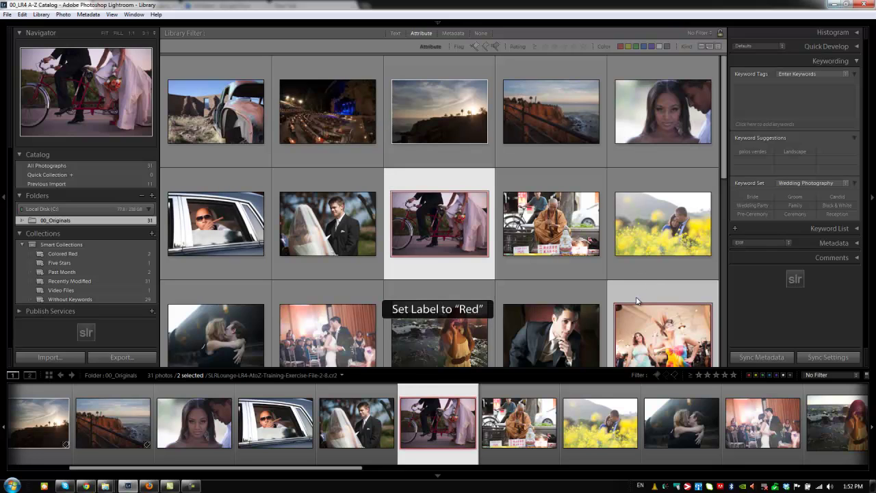
# Filter for red-labeled photos and remove the red label from the two selected photos.
pyautogui.click(621, 47)
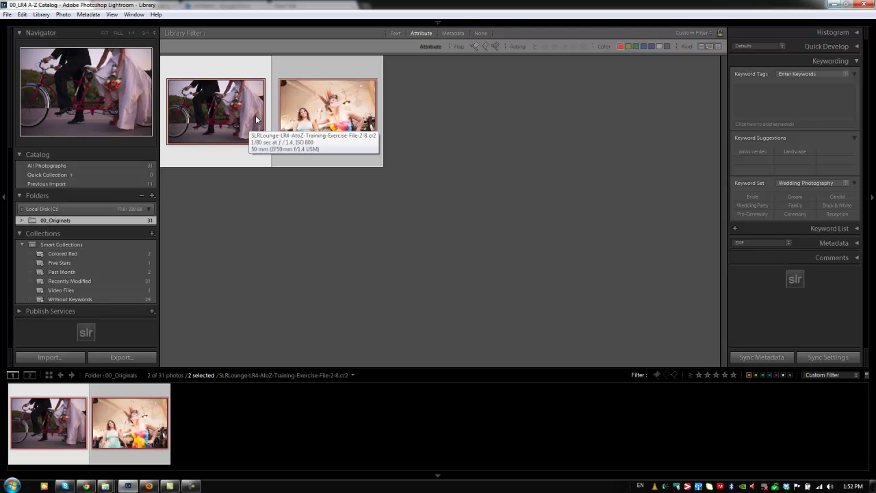
pyautogui.press('6')
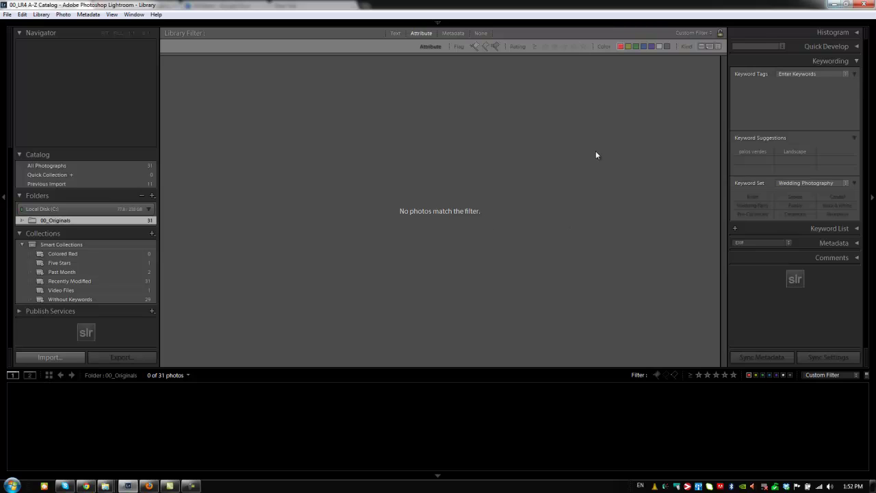
# Clear the red label filter and create a virtual copy of the sunset coastline photo.
pyautogui.click(621, 47)
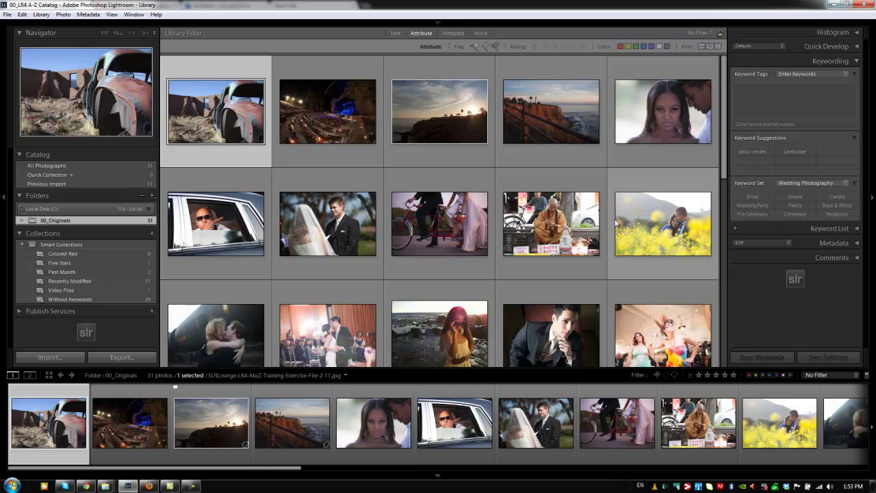
pyautogui.click(552, 222)
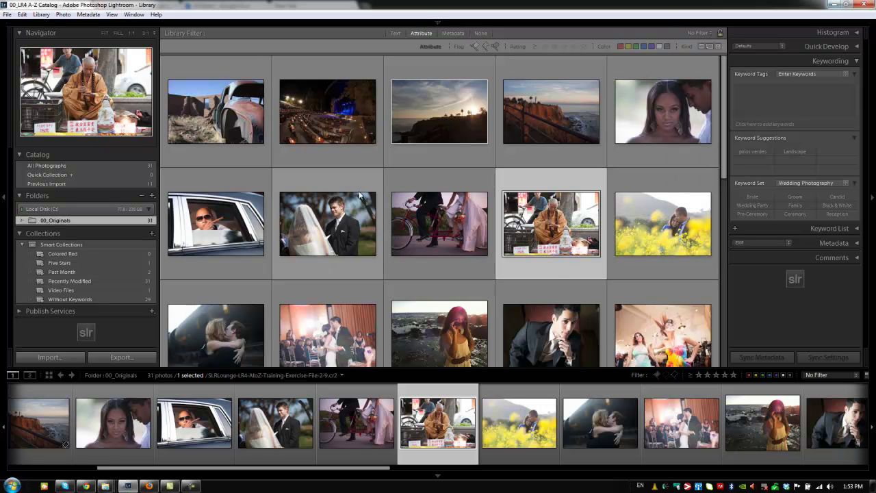
pyautogui.click(438, 122)
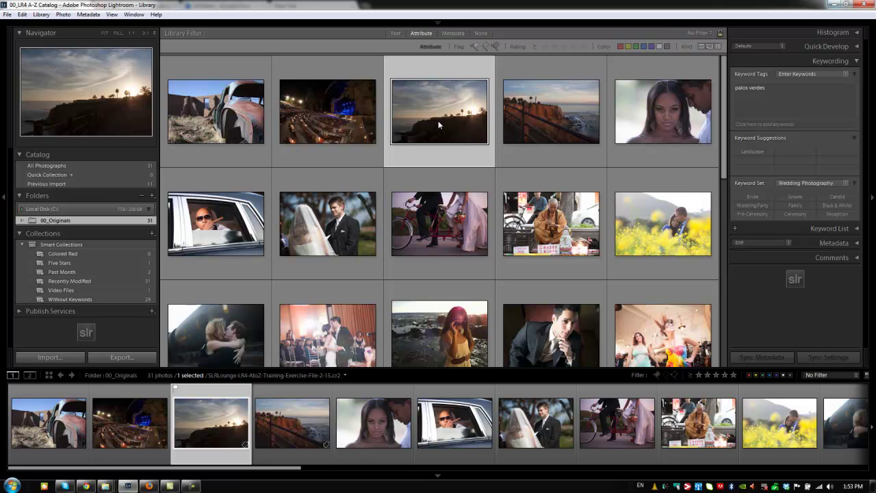
pyautogui.hotkey('ctrl', "'")
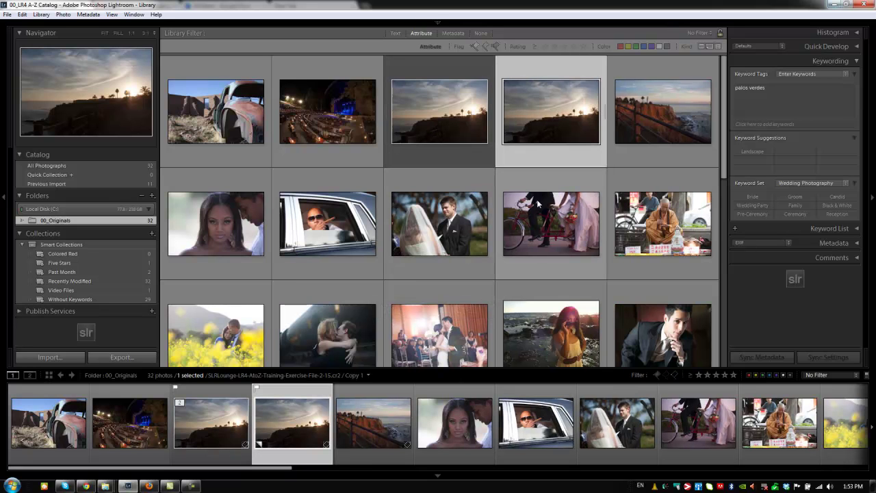
# Create a virtual copy of the photo of the couple kissing against the dark background.
pyautogui.scroll(-1, 344, 322)
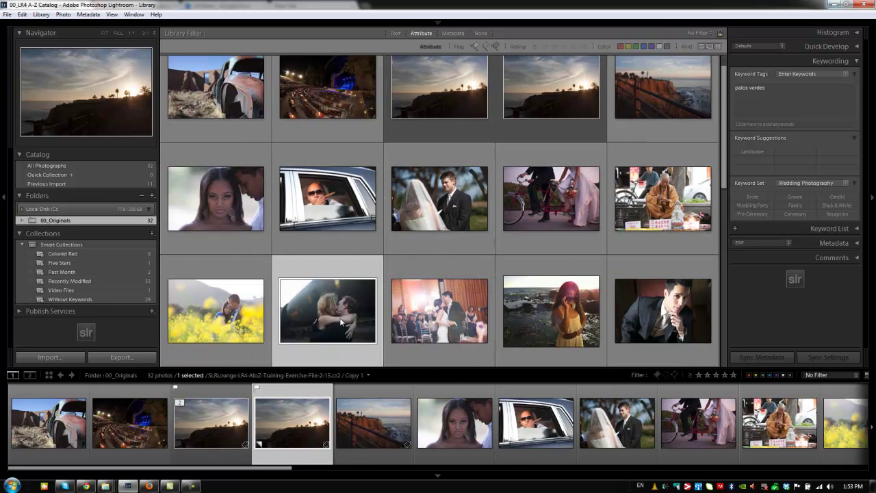
pyautogui.click(341, 322)
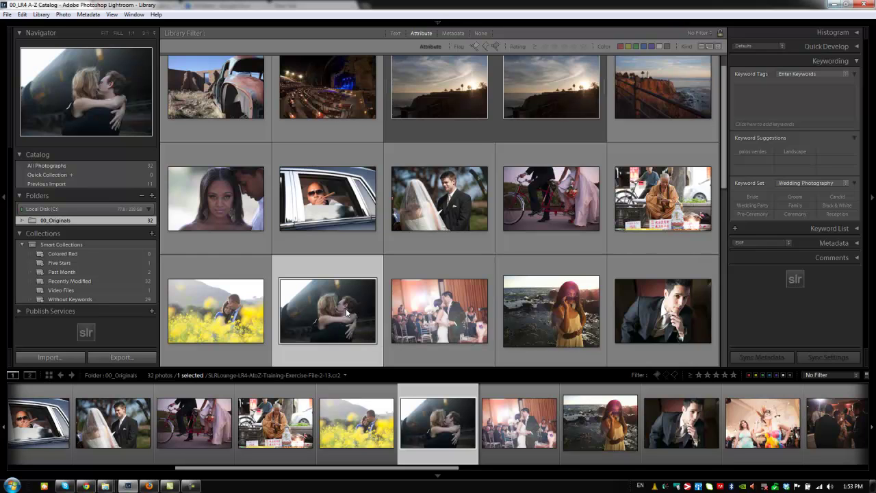
pyautogui.hotkey('ctrl', "'")
# Filter the folder by kind in turn: master photos, virtual copies and videos.
pyautogui.scroll(1, 630, 130)
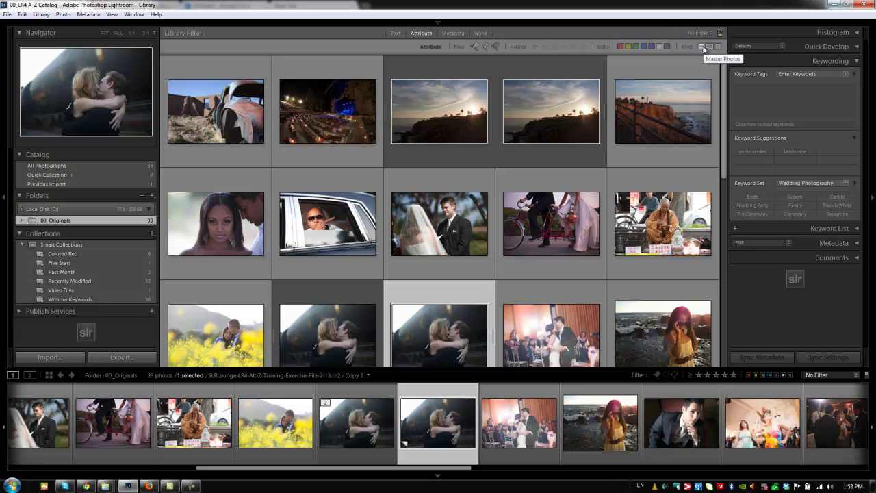
pyautogui.click(702, 47)
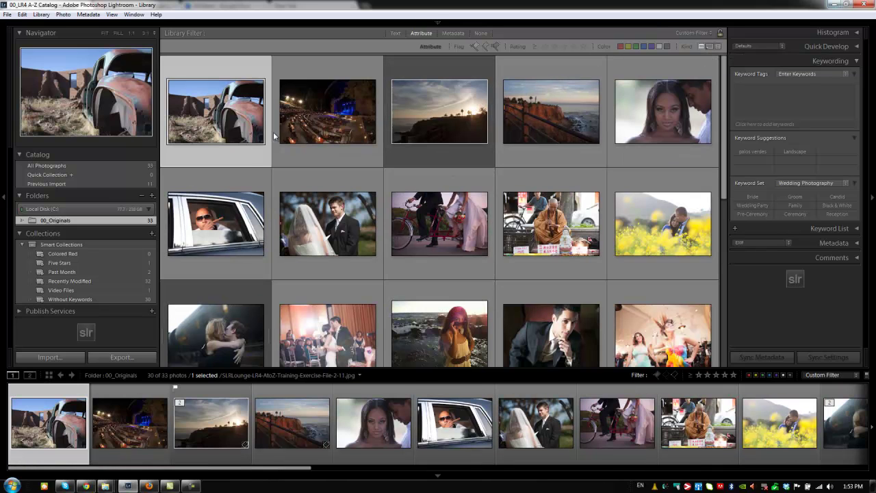
pyautogui.click(709, 46)
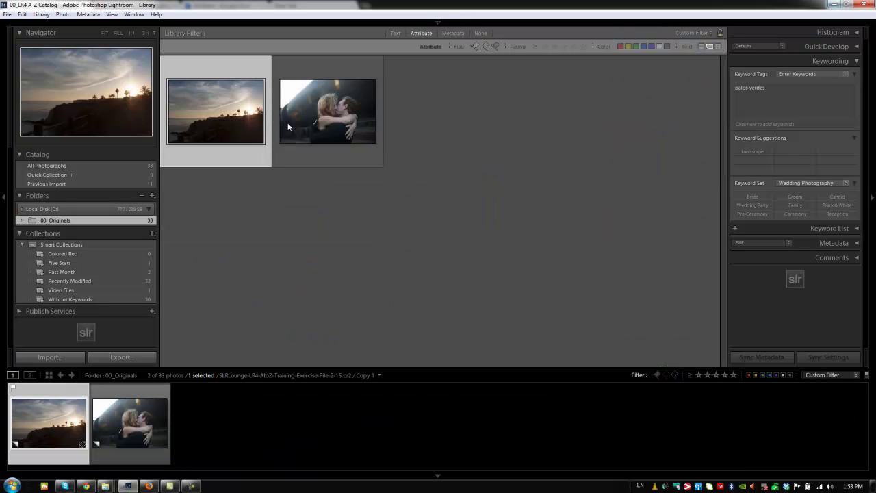
pyautogui.click(717, 47)
pyautogui.click(709, 46)
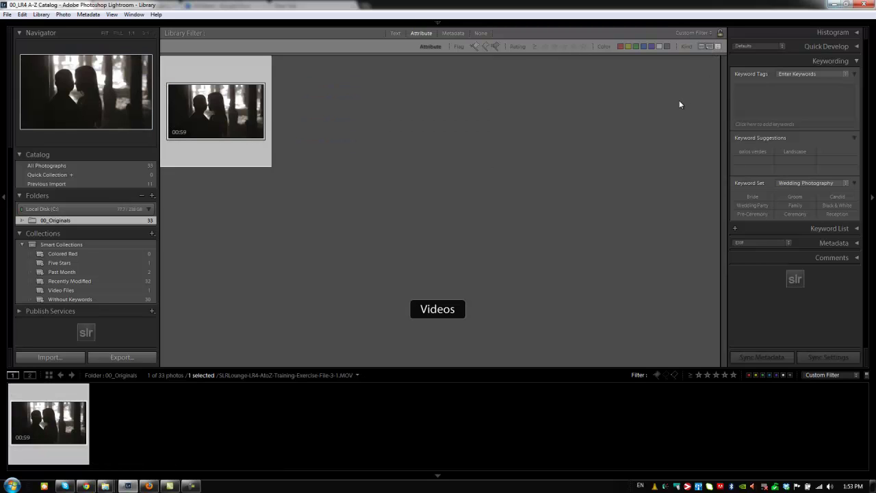
# Briefly include virtual copies alongside the videos, and clear the kind filter and hide the attribute filter options.
pyautogui.click(709, 47)
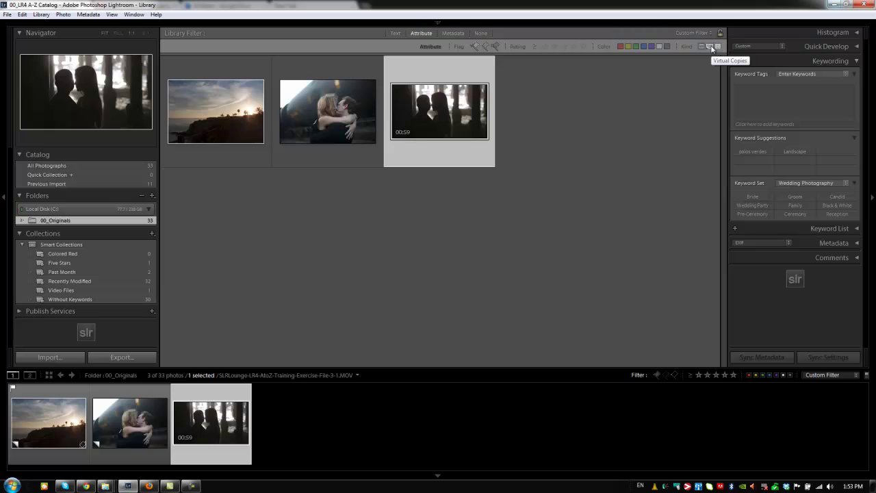
pyautogui.click(710, 47)
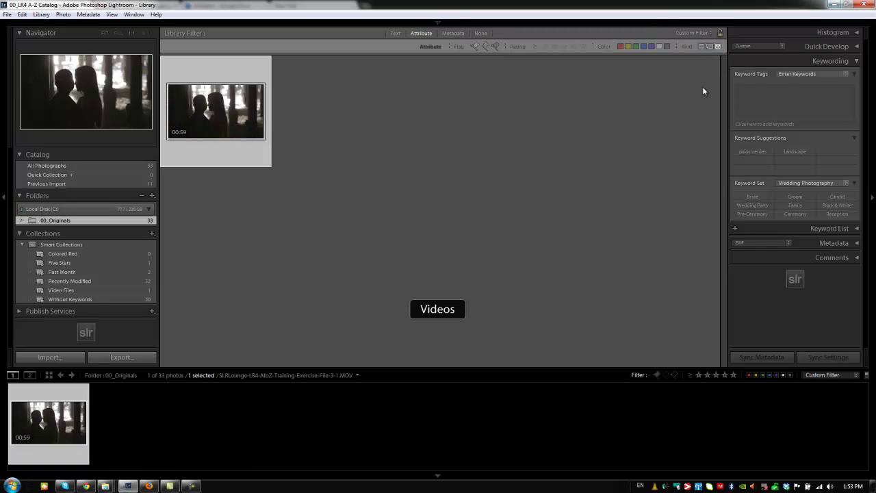
pyautogui.click(718, 47)
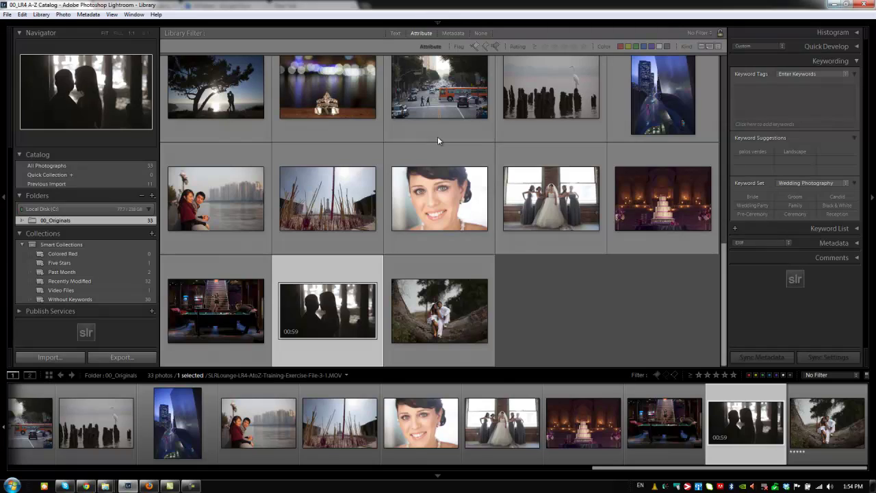
pyautogui.click(422, 34)
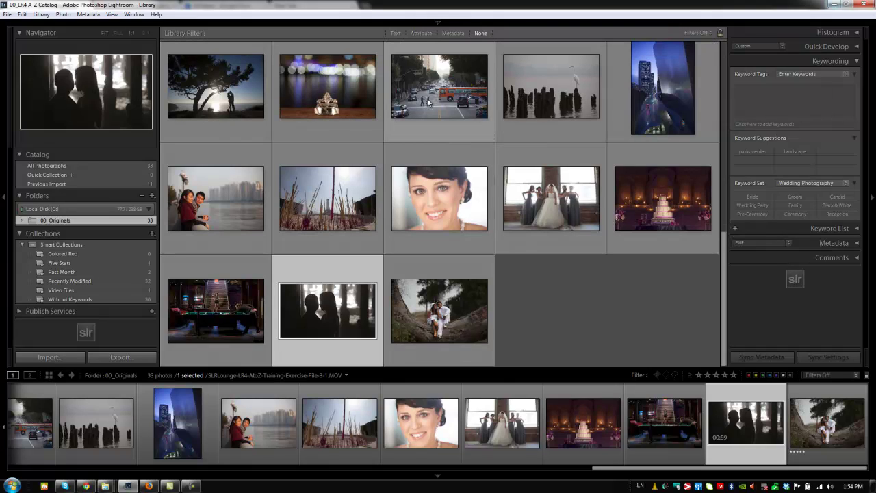
# Show the metadata filter and filter by keyword in turn: all keywords, None, Landscape and palos verdes.
pyautogui.click(455, 33)
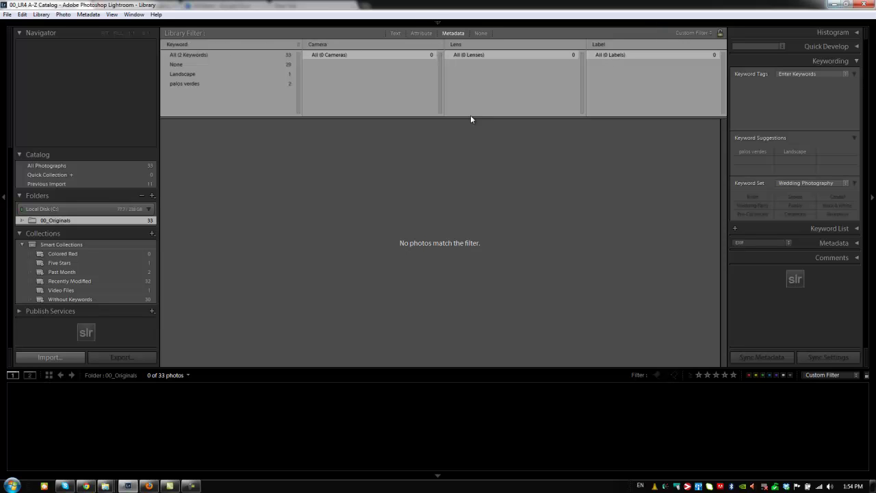
pyautogui.click(184, 54)
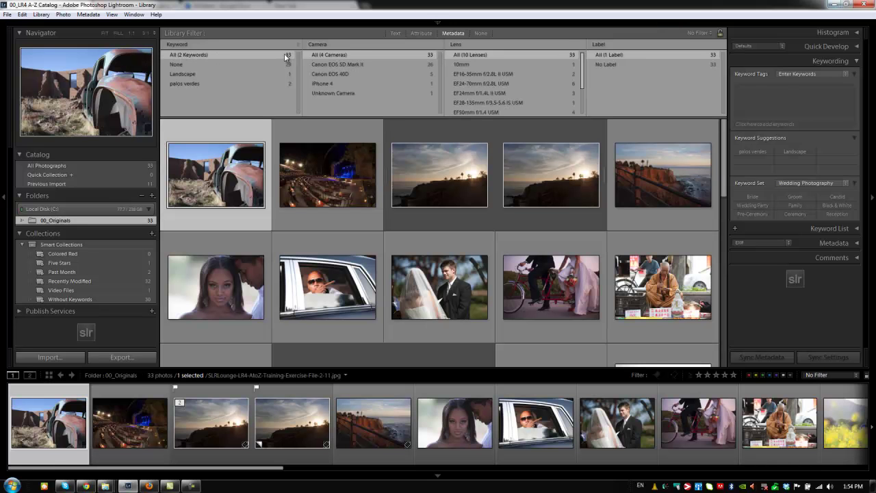
pyautogui.click(184, 62)
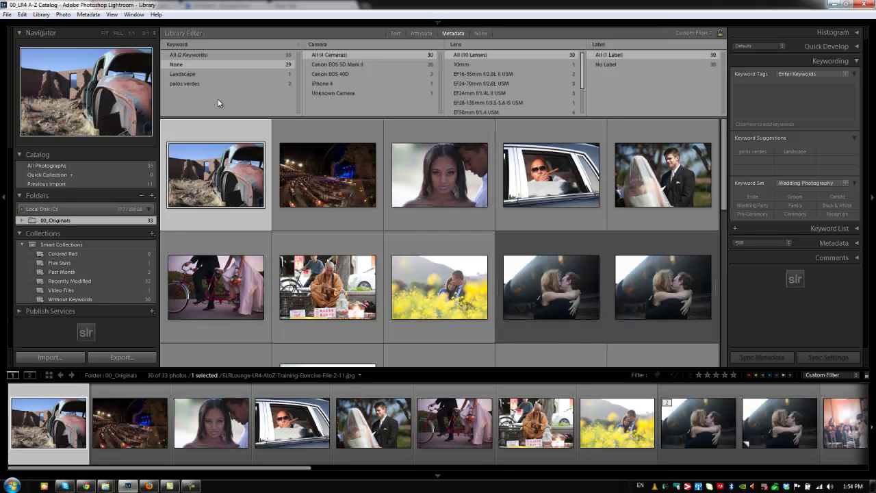
pyautogui.click(187, 74)
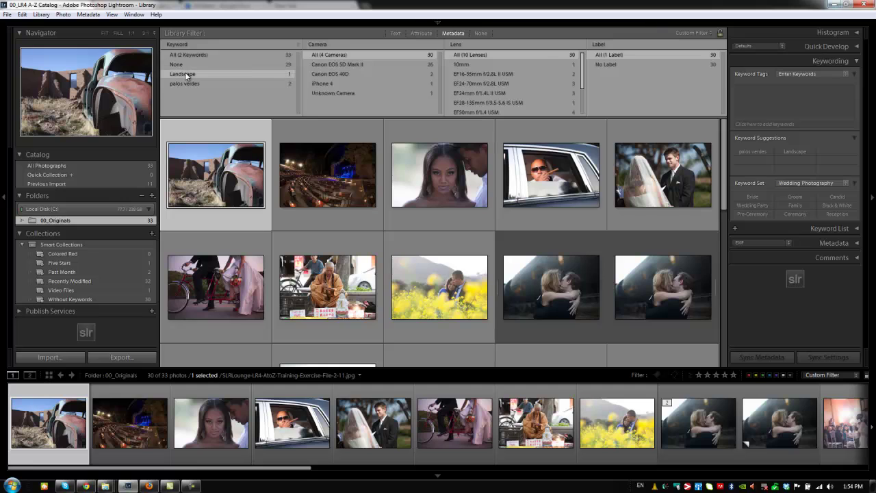
pyautogui.click(200, 85)
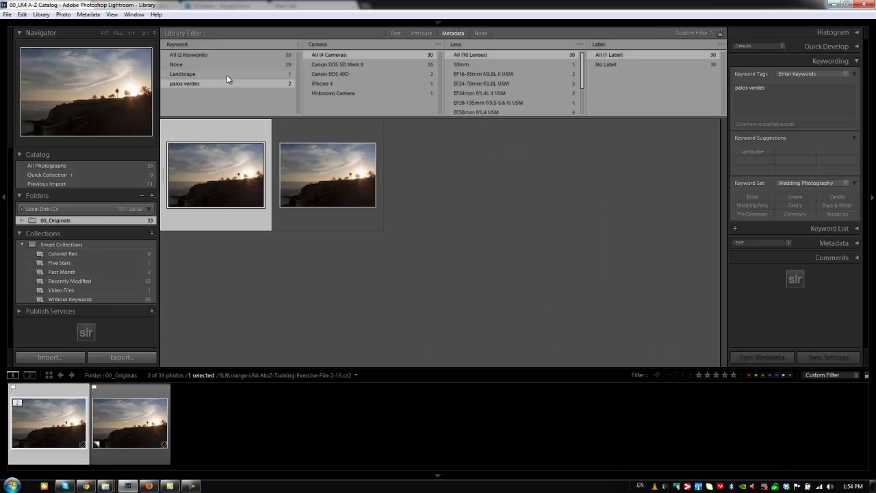
# Toggle the metadata filter, briefly filter for photos without keywords, and reset the keyword filter to all keywords.
pyautogui.click(453, 34)
pyautogui.click(452, 34)
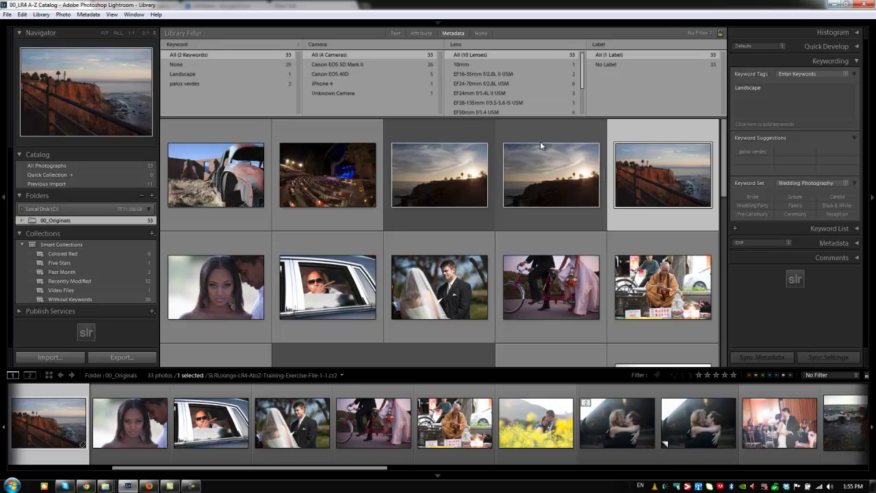
pyautogui.moveTo(512, 166)
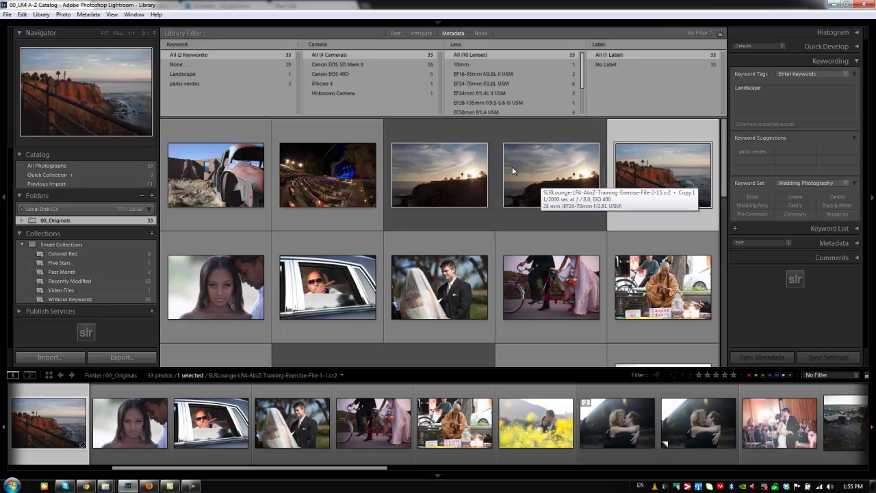
pyautogui.click(194, 66)
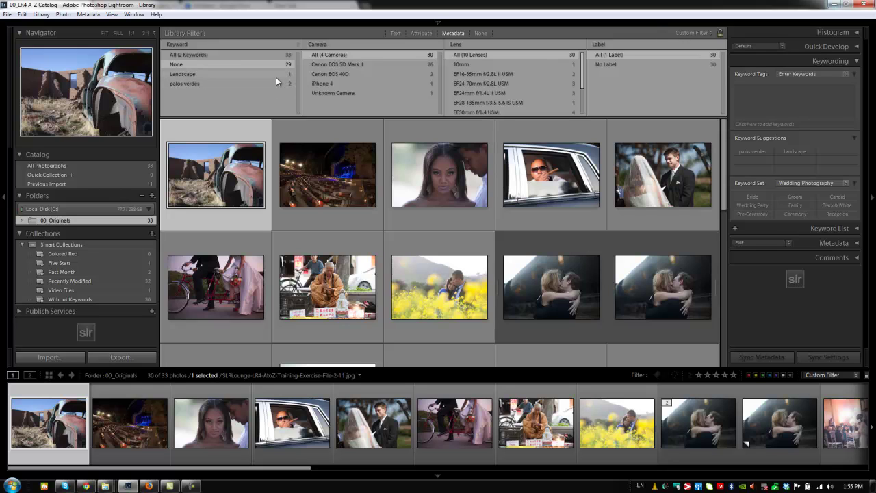
pyautogui.click(194, 55)
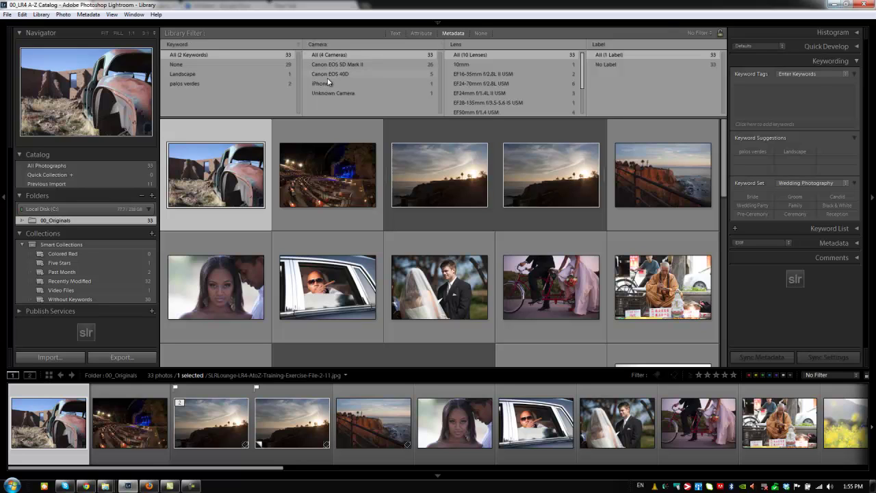
# Filter for photos from the Canon EOS 40D and change the Keyword column to ISO Speed.
pyautogui.click(341, 75)
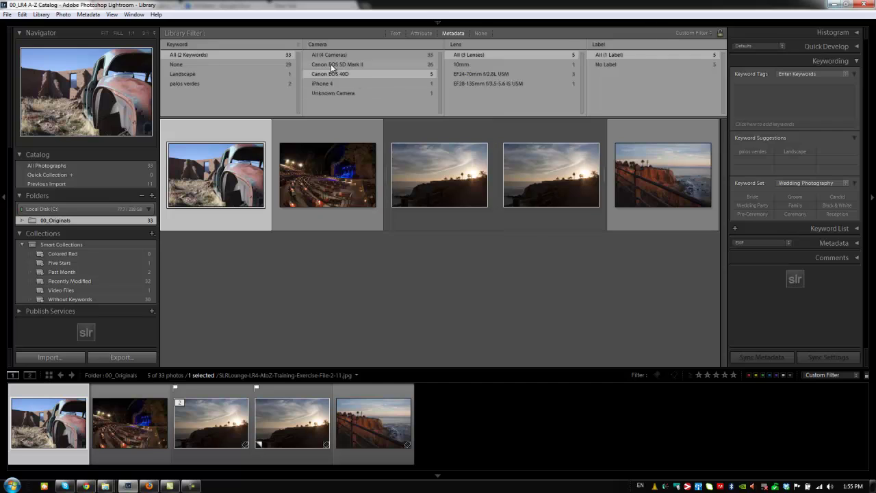
pyautogui.click(191, 44)
pyautogui.click(189, 45)
pyautogui.click(188, 45)
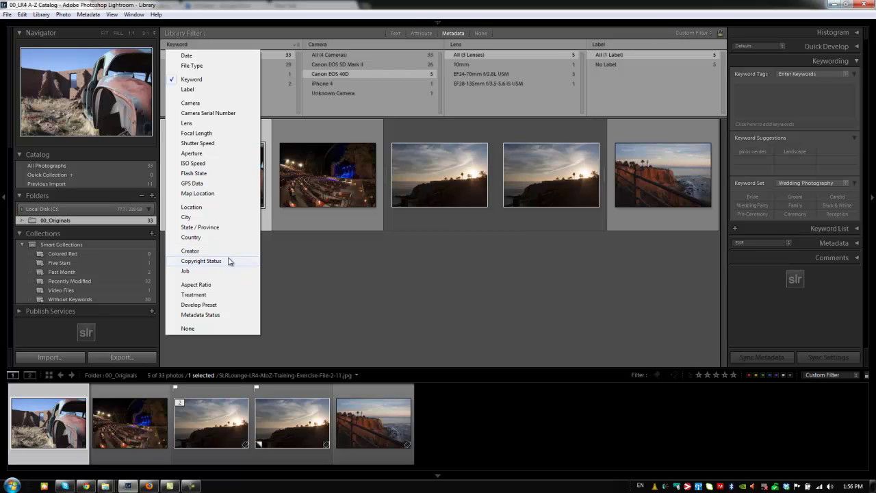
pyautogui.click(193, 163)
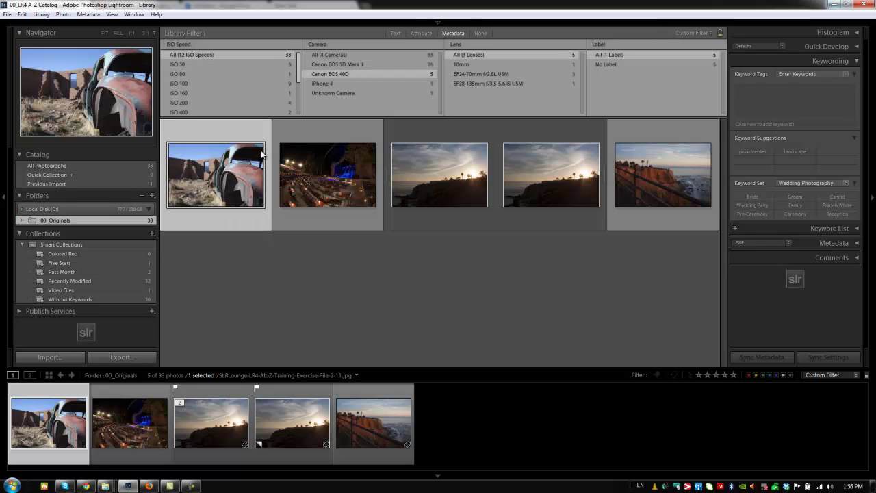
# Filter for ISO 800 photos taken with the Canon EOS 5D Mark II and the EF70-200mm f/2.8L IS USM lens.
pyautogui.scroll(-3, 257, 85)
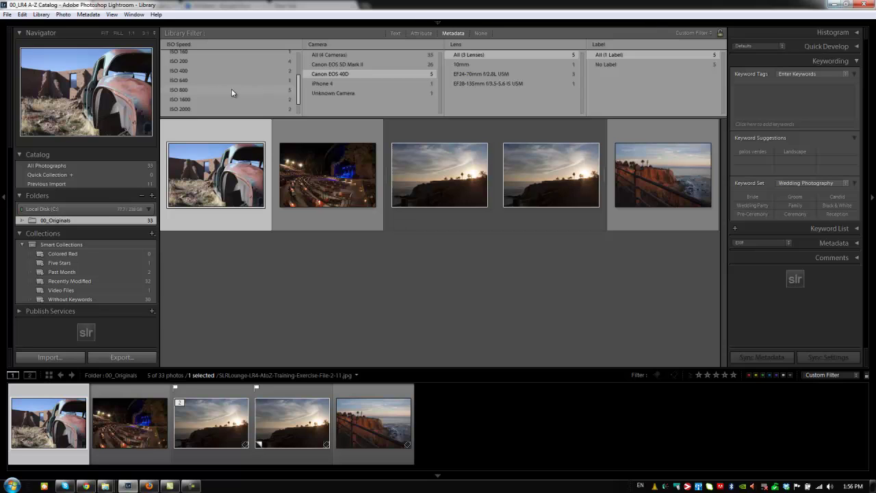
pyautogui.click(232, 90)
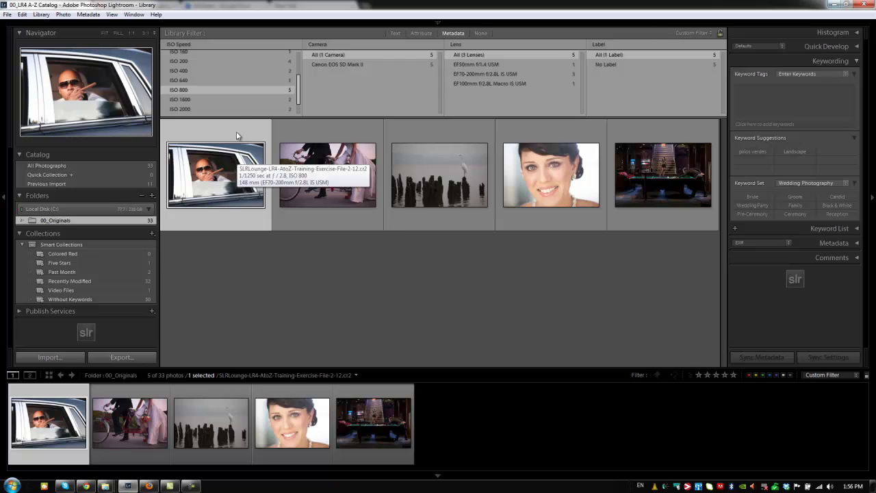
pyautogui.scroll(-1, 239, 112)
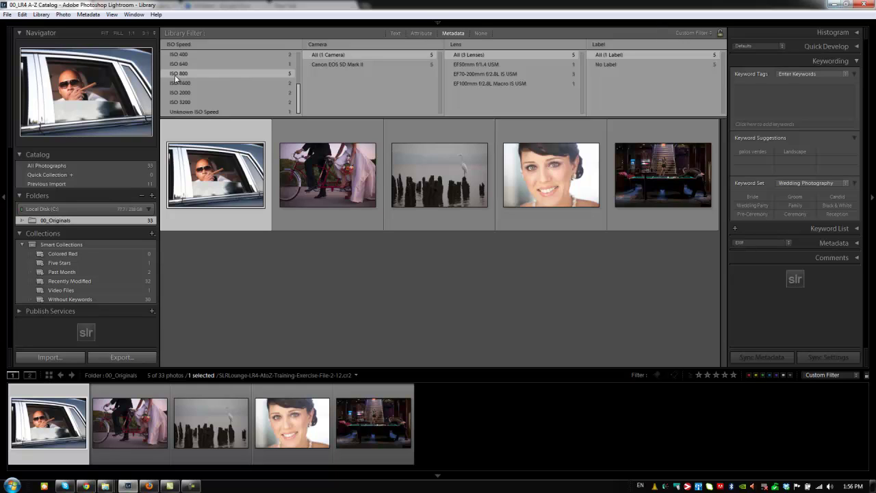
pyautogui.click(340, 64)
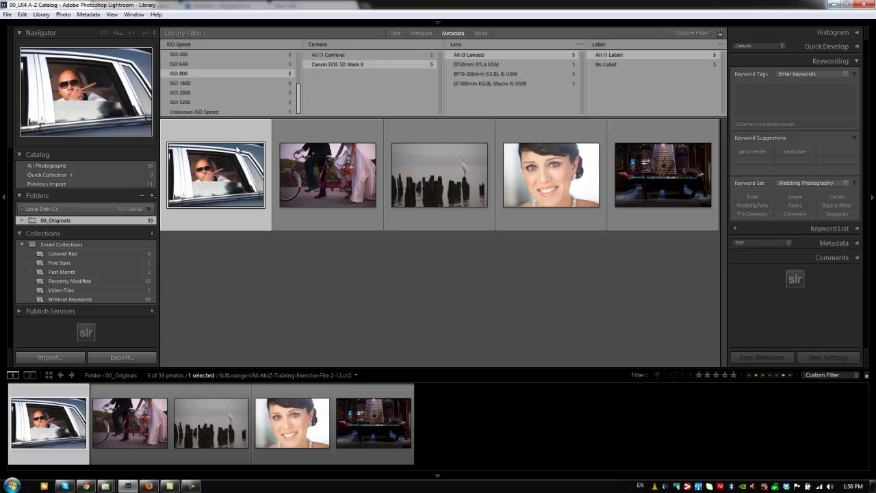
pyautogui.click(476, 73)
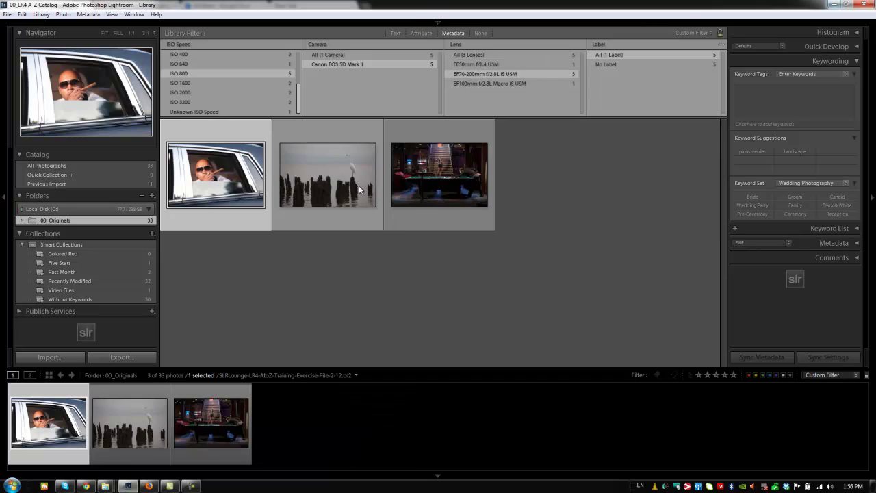
# Change the Label column to File Type and filter for Raw files.
pyautogui.click(597, 43)
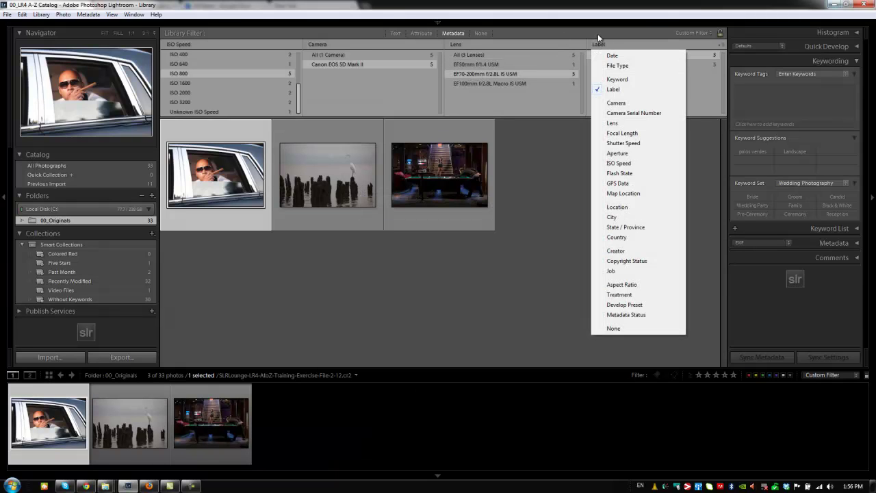
pyautogui.click(616, 66)
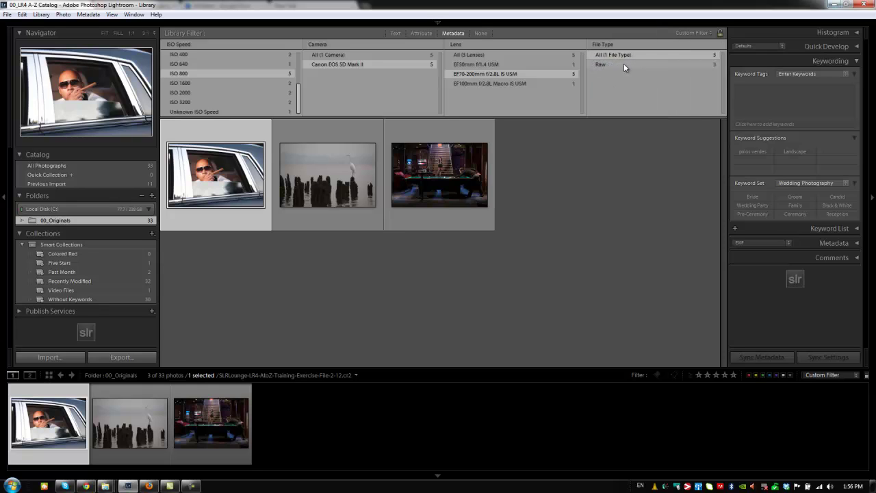
pyautogui.click(624, 63)
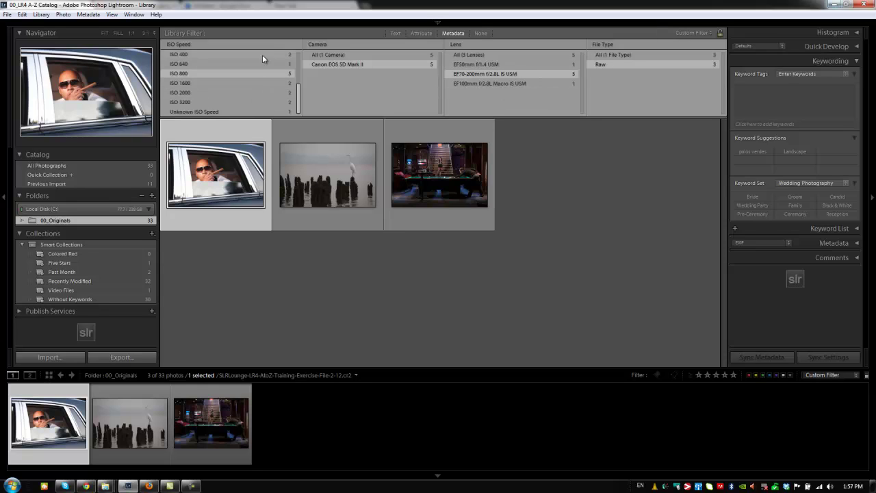
# Check the ISO Speed column's add and remove options, dismiss them, and turn off all library filters.
pyautogui.click(298, 45)
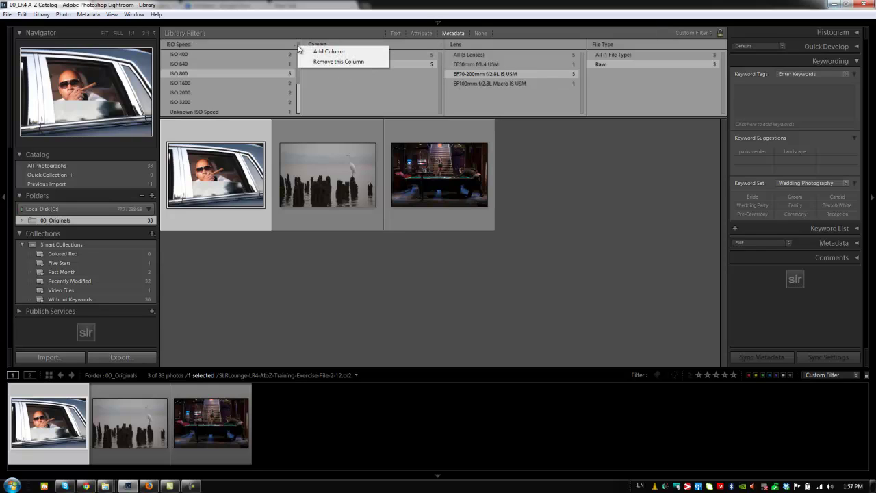
pyautogui.click(309, 85)
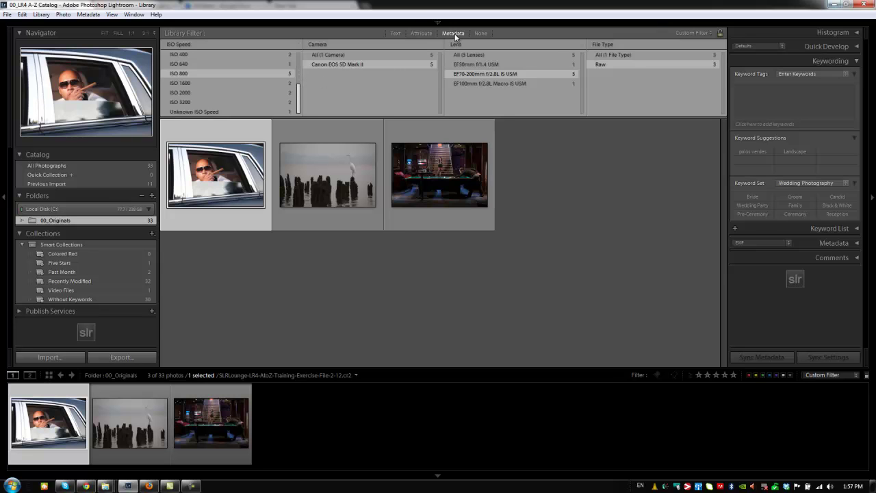
pyautogui.click(481, 33)
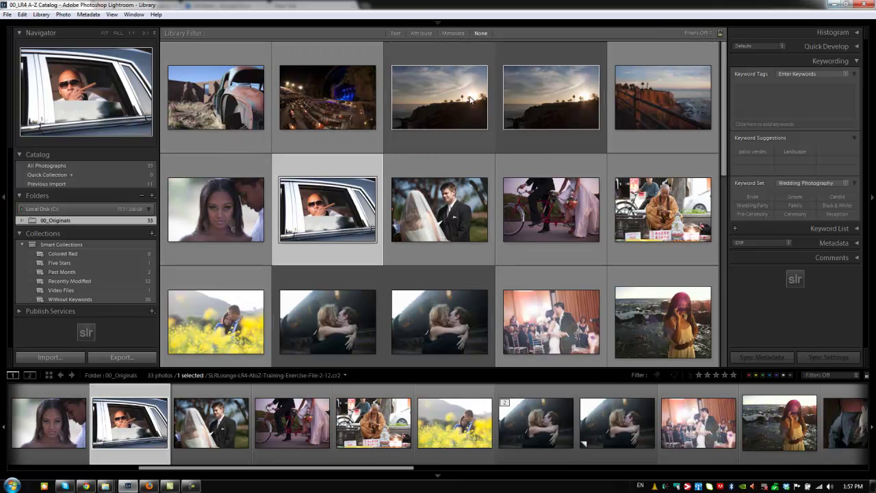
# Select the first ocean sunset photo and apply the Flagged filter preset to the library.
pyautogui.click(440, 97)
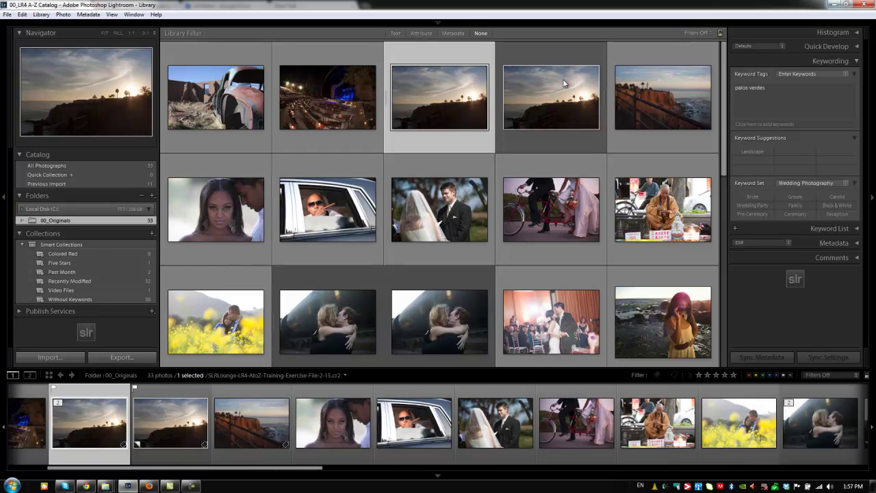
pyautogui.click(701, 33)
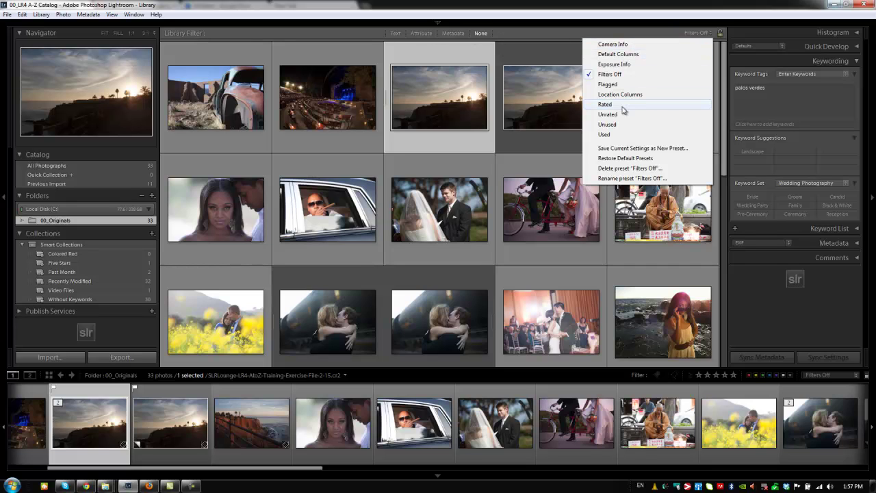
pyautogui.click(621, 84)
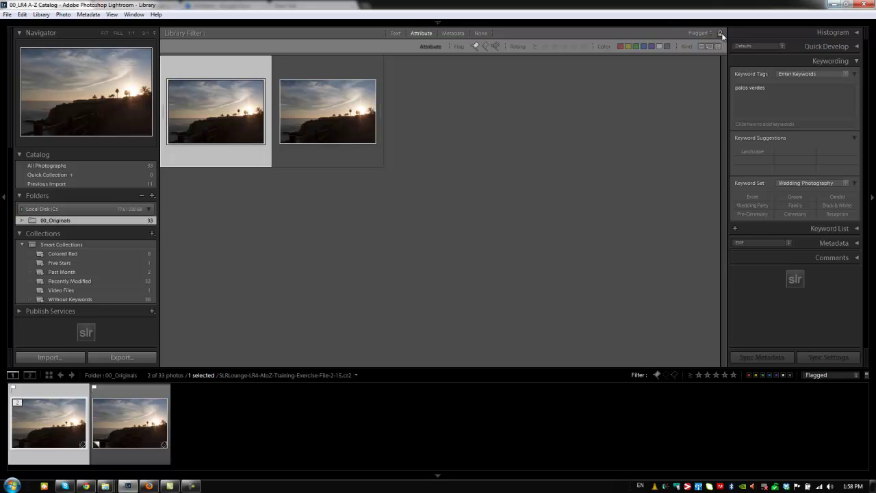
# View the selected sunset photo in the Develop module, reveal the module picker, and return to the Library.
pyautogui.press('d')
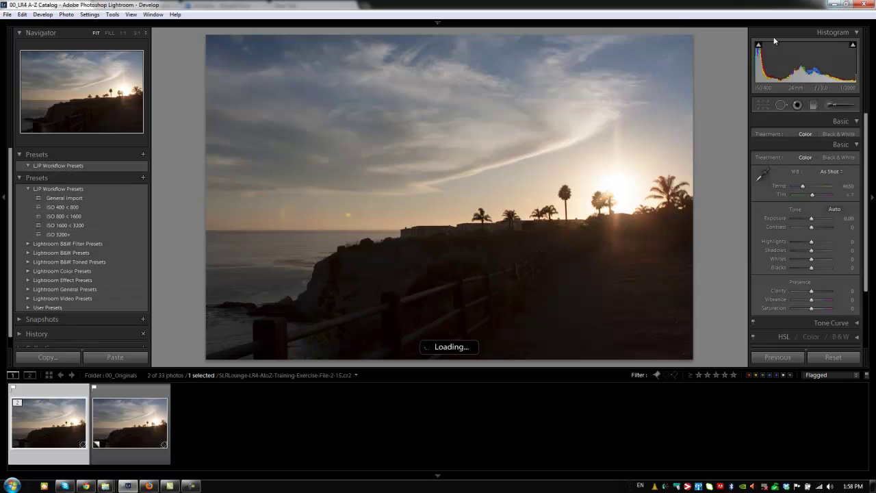
pyautogui.moveTo(489, 26)
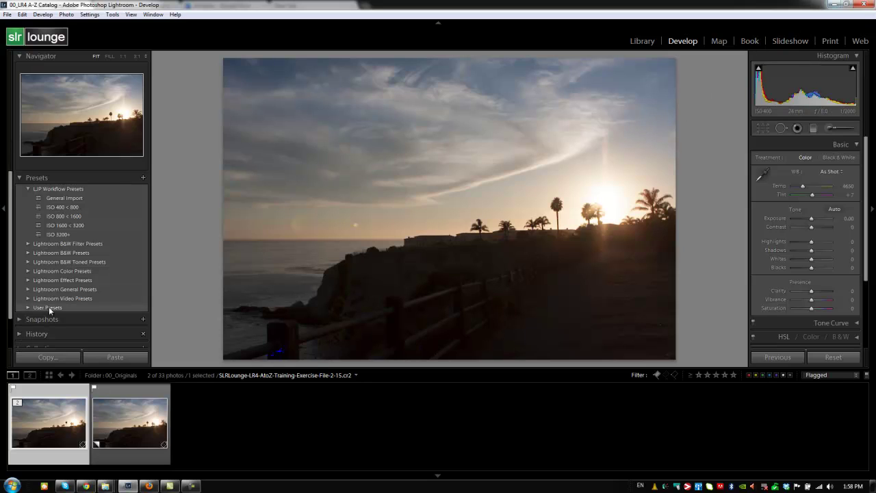
pyautogui.scroll(-2, 48, 306)
pyautogui.click(643, 41)
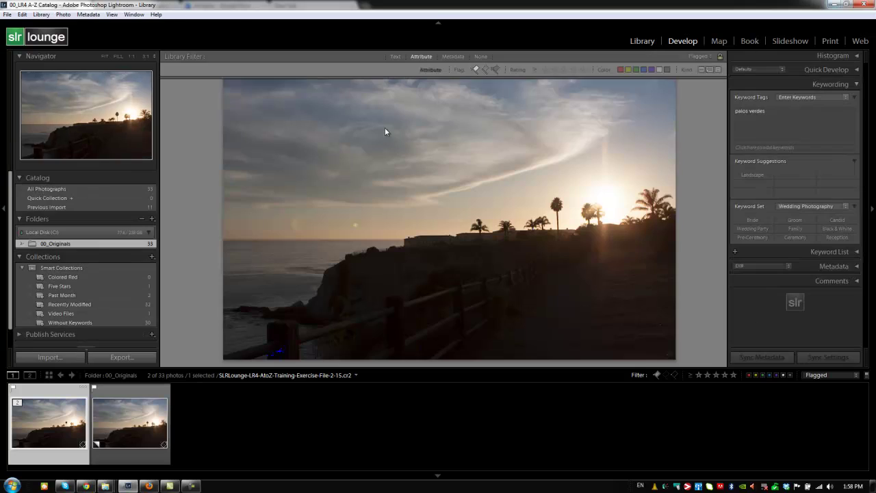
# Switch the photo source to All Photographs in the Catalog and toggle the filter lock.
pyautogui.click(127, 190)
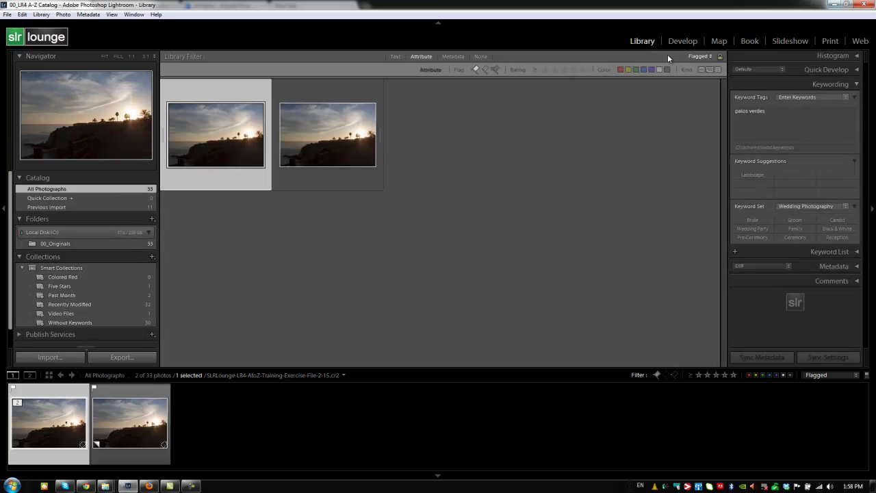
pyautogui.click(720, 57)
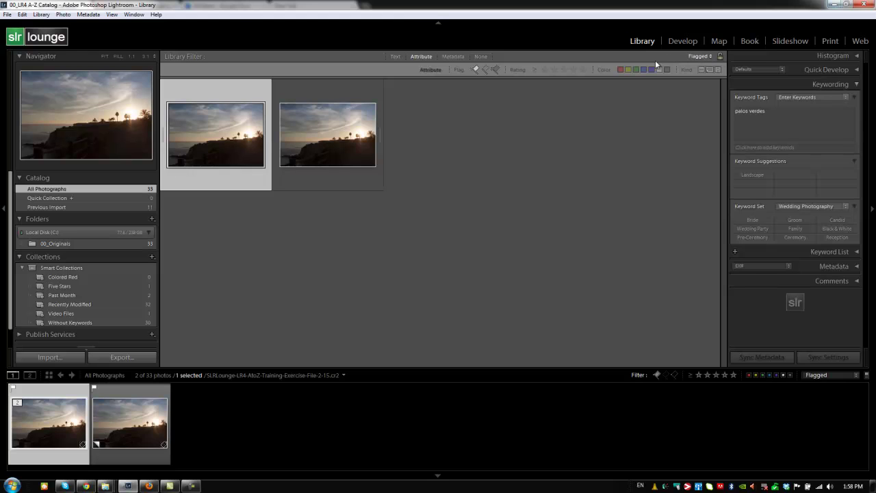
# Turn off the Flagged filter, and hide and show the Library Filter bar again.
pyautogui.click(481, 57)
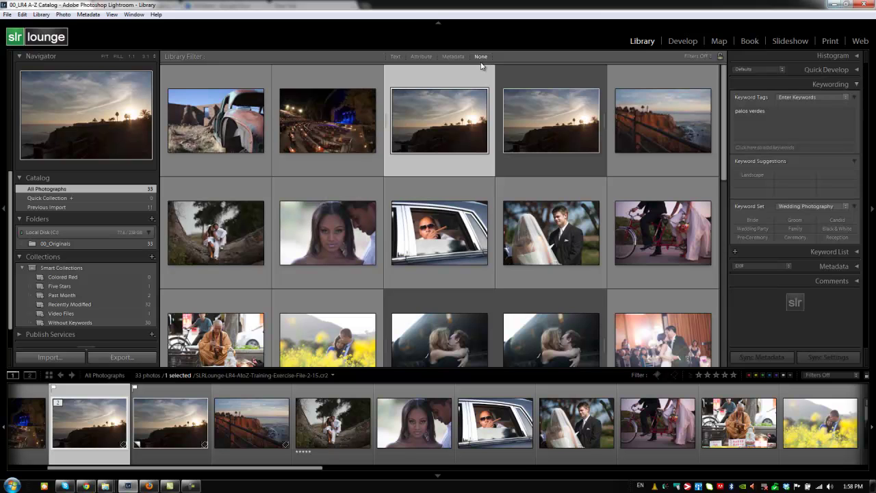
pyautogui.press('\\')
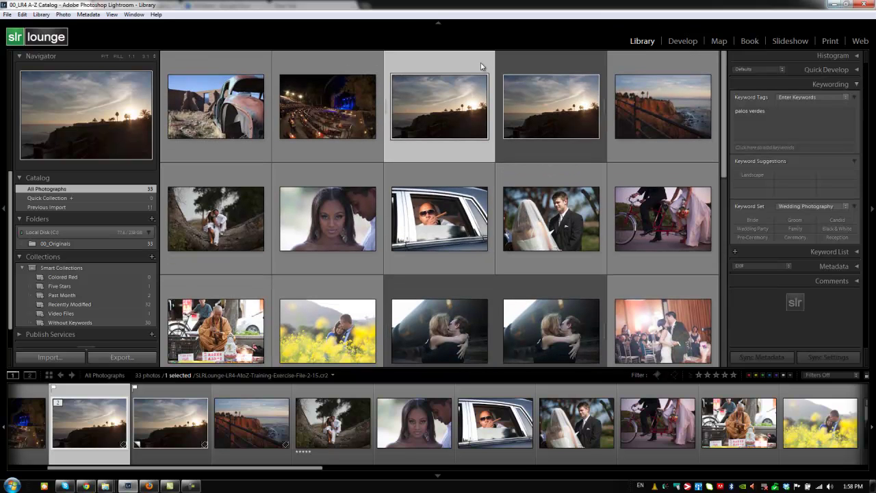
pyautogui.press('\\')
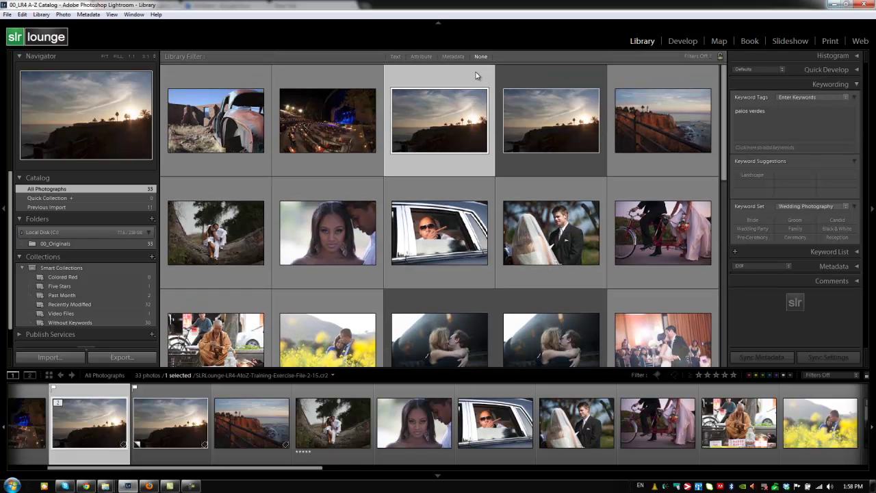
# Reopen the attribute filter, clear its flag criterion, and filter by kind for Virtual Copies only.
pyautogui.click(422, 58)
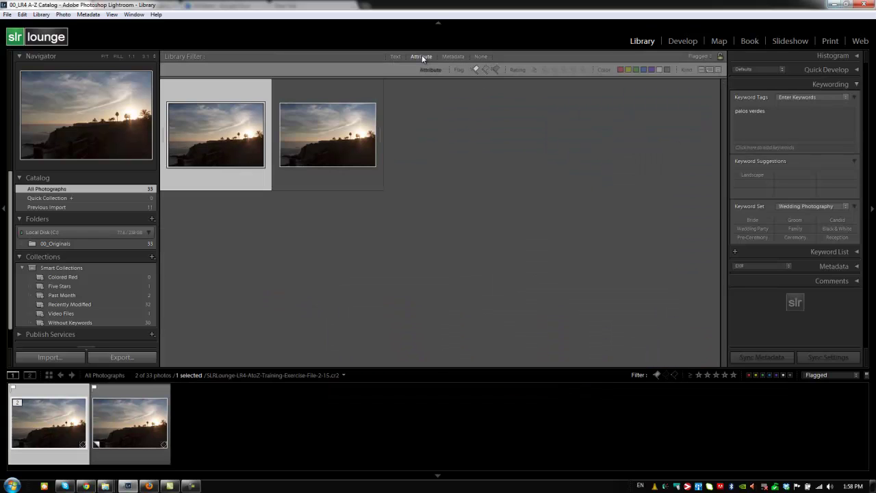
pyautogui.click(476, 70)
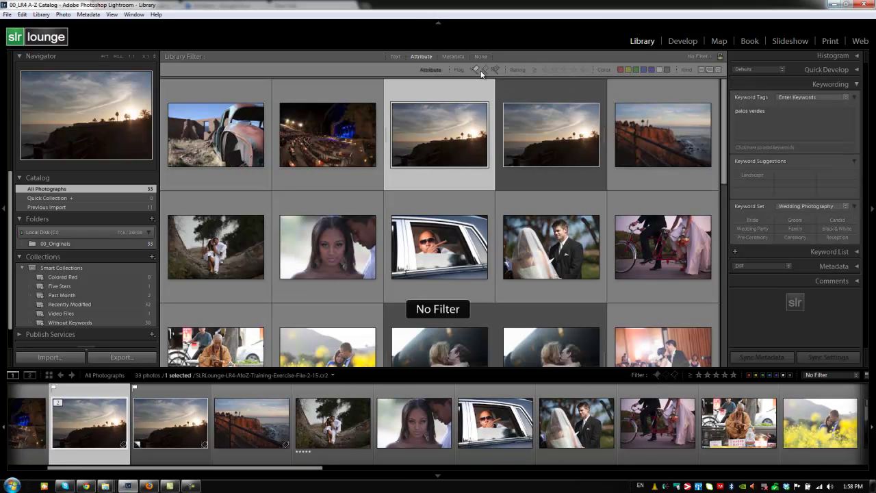
pyautogui.click(710, 70)
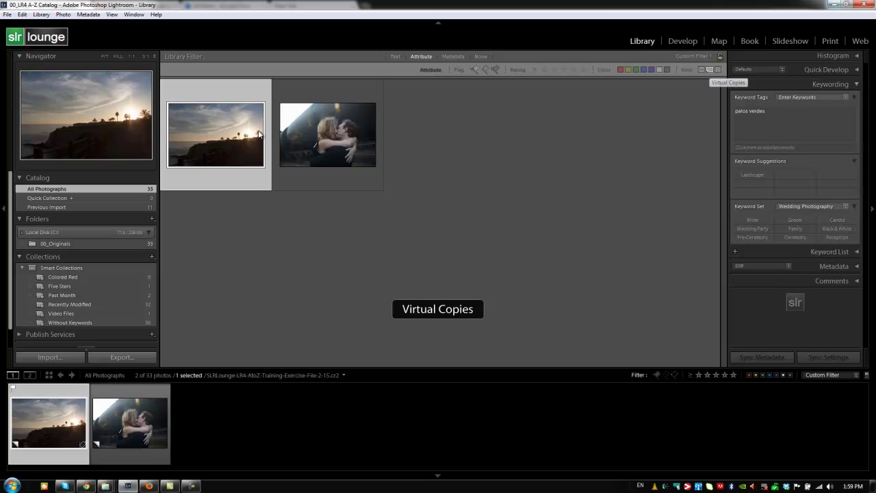
# Select all the filtered virtual copies and remove them from the catalog.
pyautogui.hotkey('ctrl', 'a')
pyautogui.rightClick(239, 138)
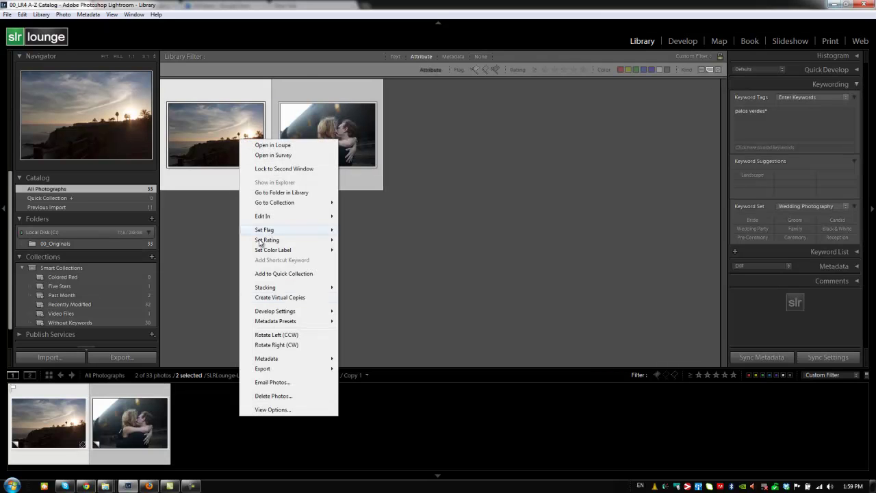
pyautogui.click(276, 398)
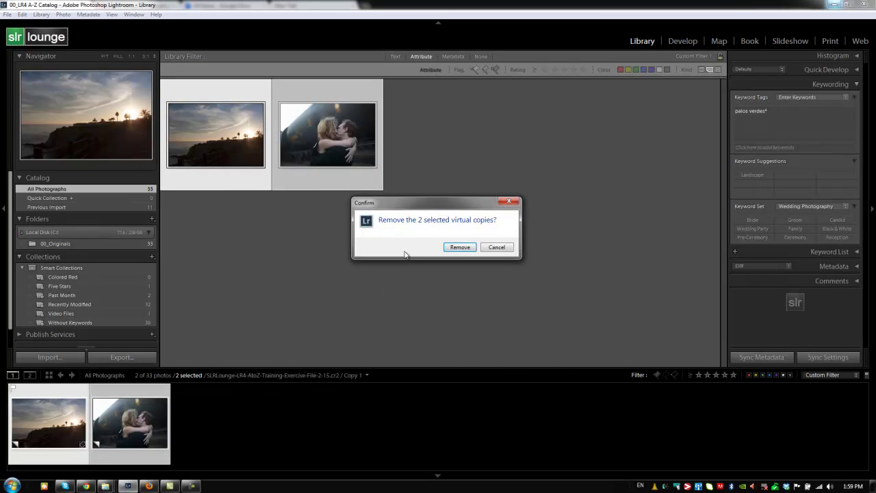
pyautogui.click(457, 248)
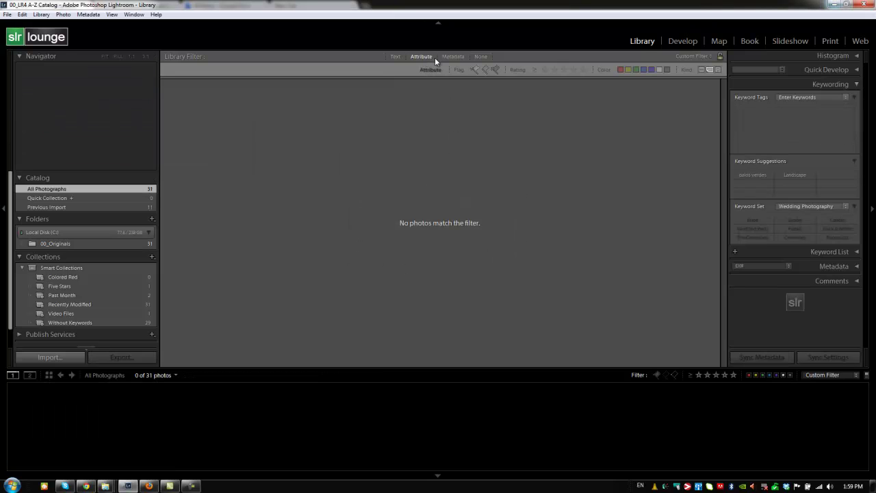
# Turn off the virtual copies filter and toggle the Library Filter bar, leaving it hidden.
pyautogui.click(479, 56)
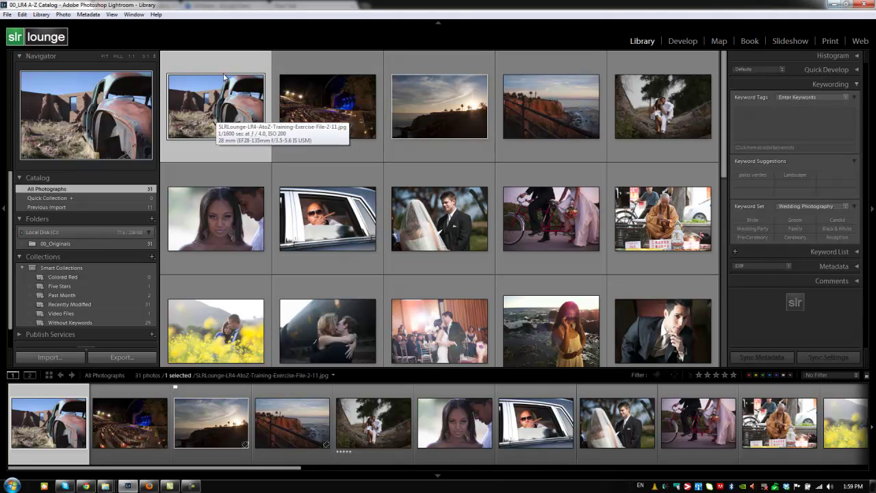
pyautogui.press('\\')
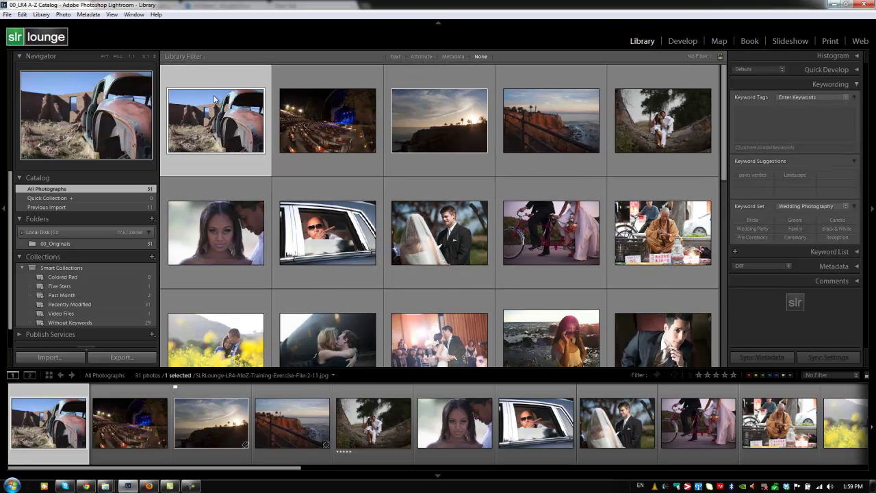
pyautogui.press('\\')
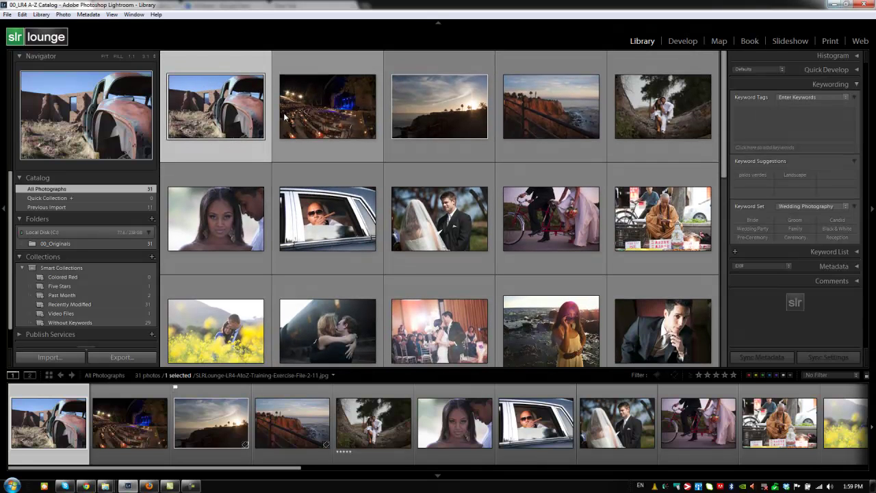